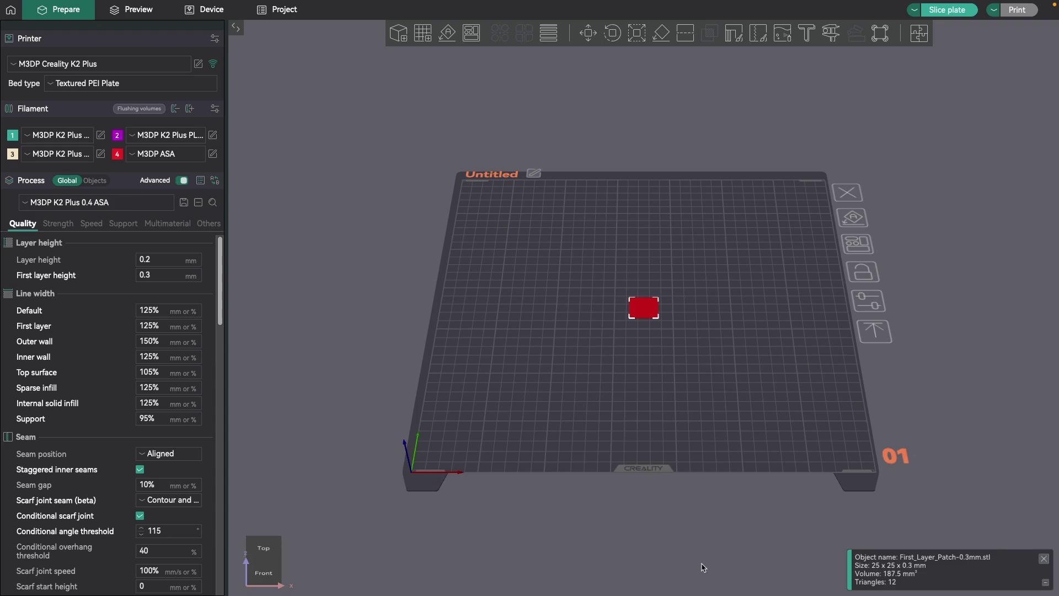
Review the printer.cfg file among the device's configuration files, close it, and check the printer's dashboard
left_click(194, 15)
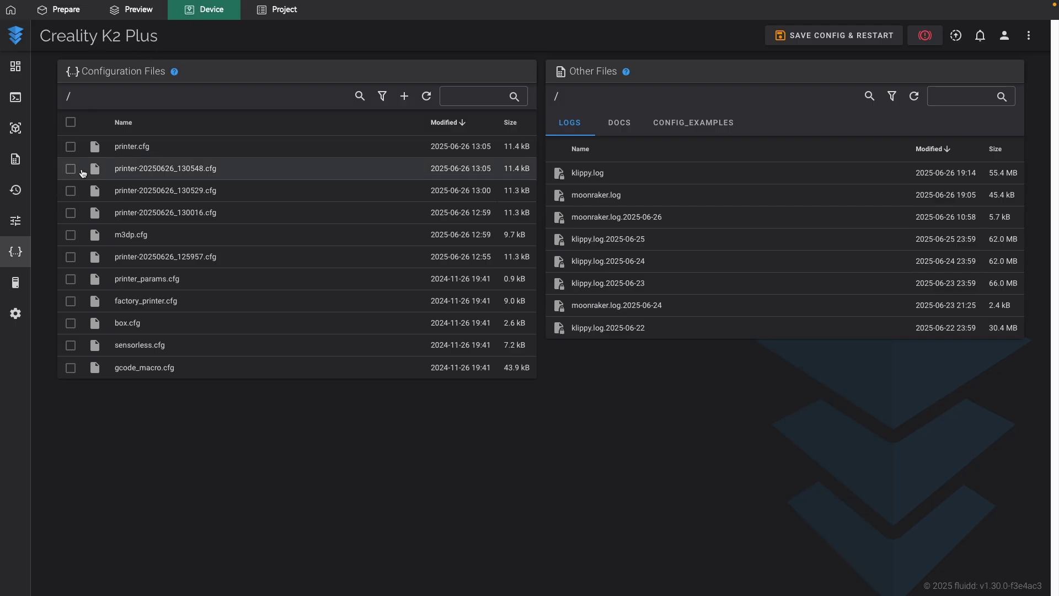
left_click(116, 151)
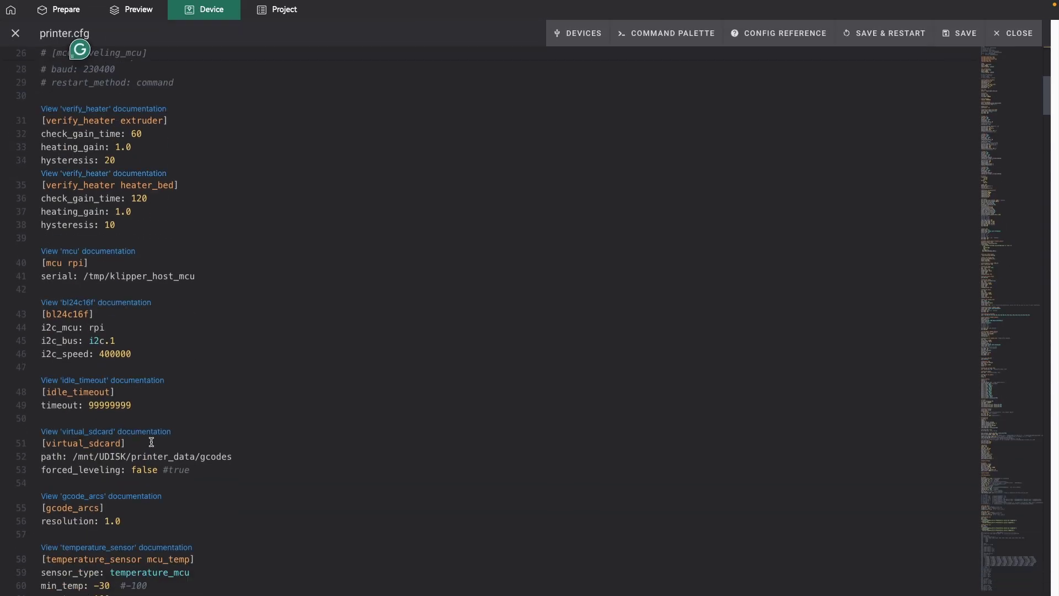
scroll(171, 522, "down", 1)
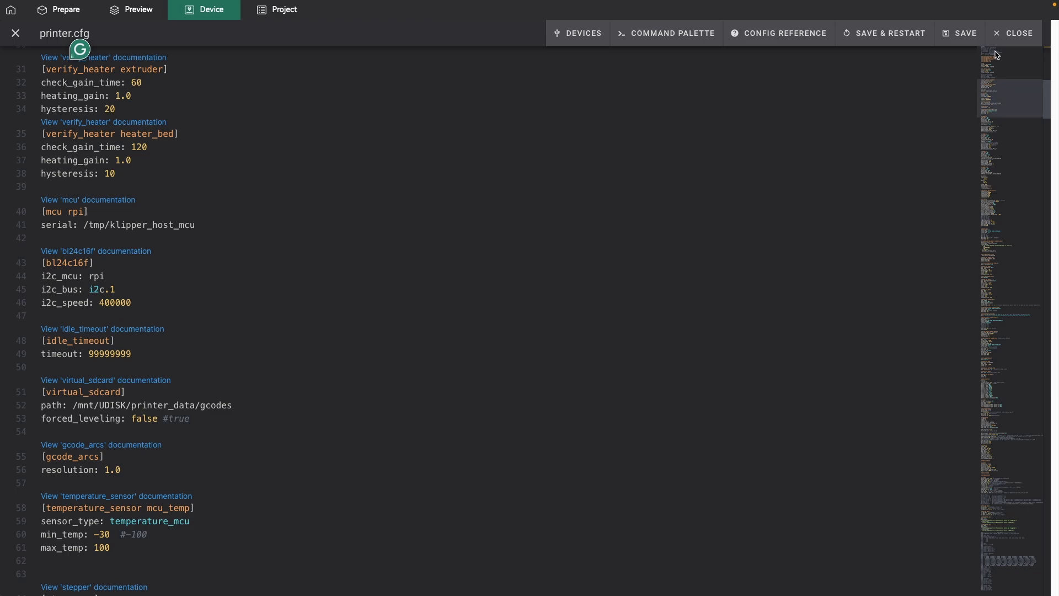
left_click(1020, 33)
left_click(73, 12)
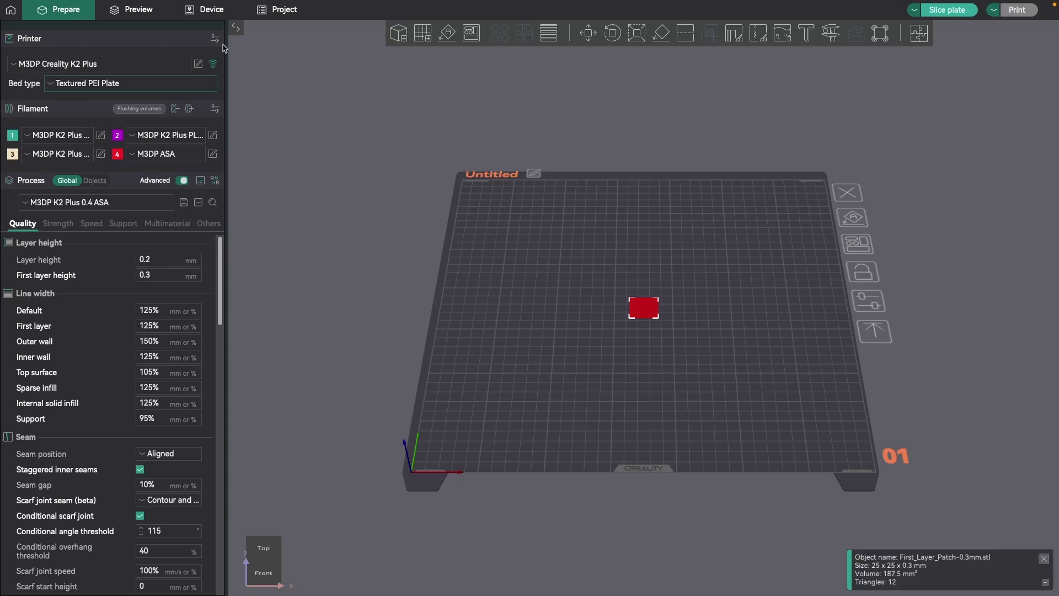
left_click(208, 8)
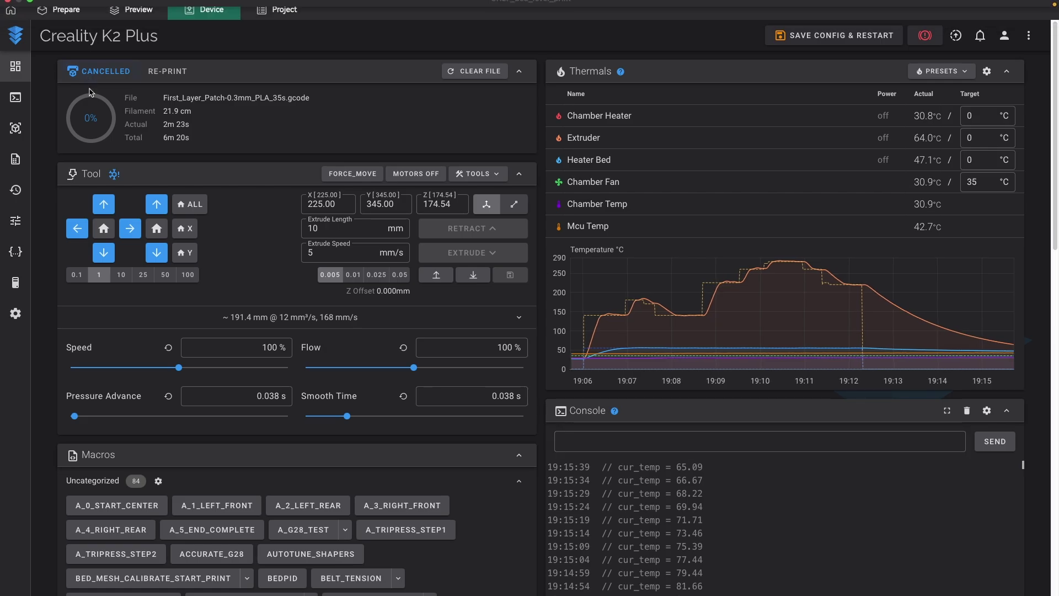
left_click(66, 12)
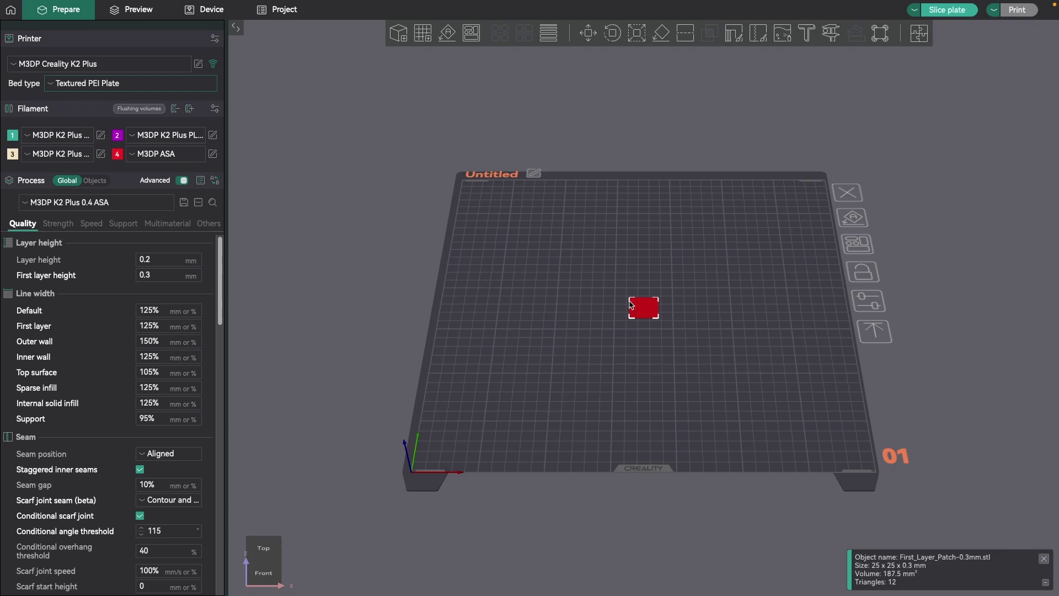
Slice the first-layer patch plate and upload First_Layer_Patch-0.3mm_ASA_37s.gcode to the printer host
left_click(949, 10)
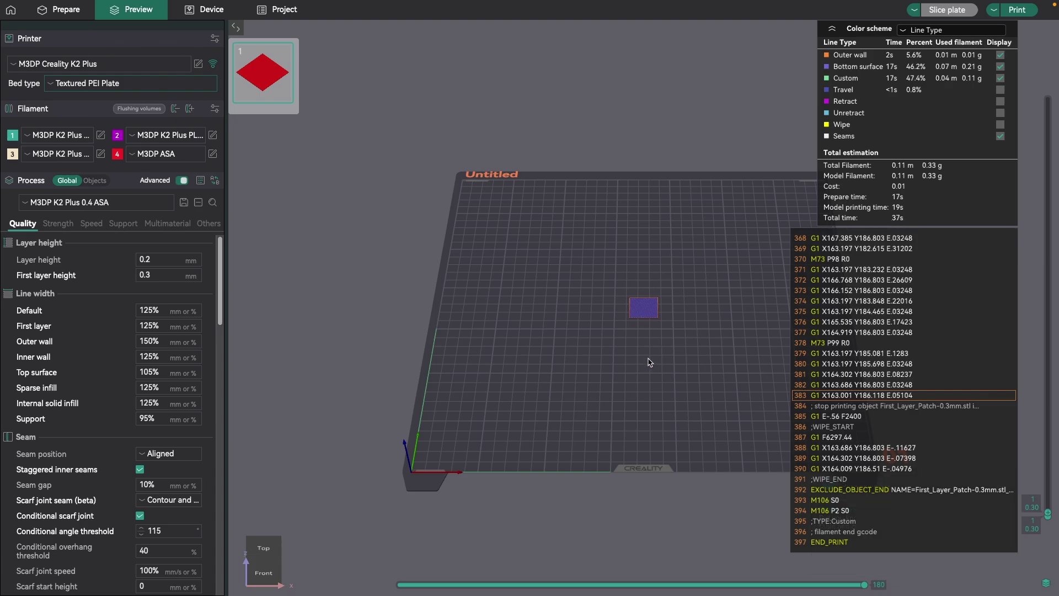
left_click(1017, 10)
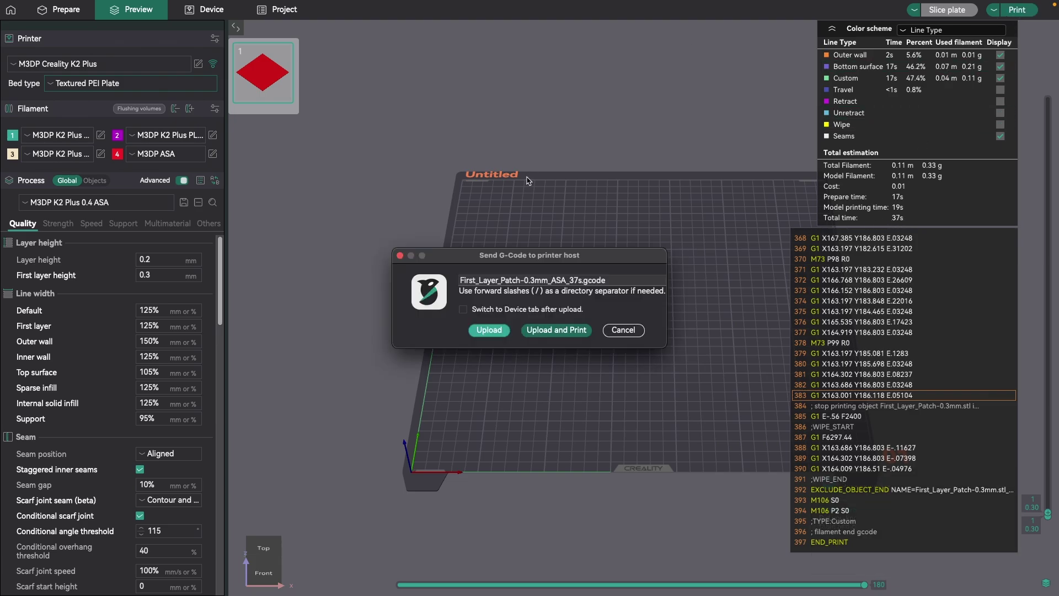
left_click(485, 331)
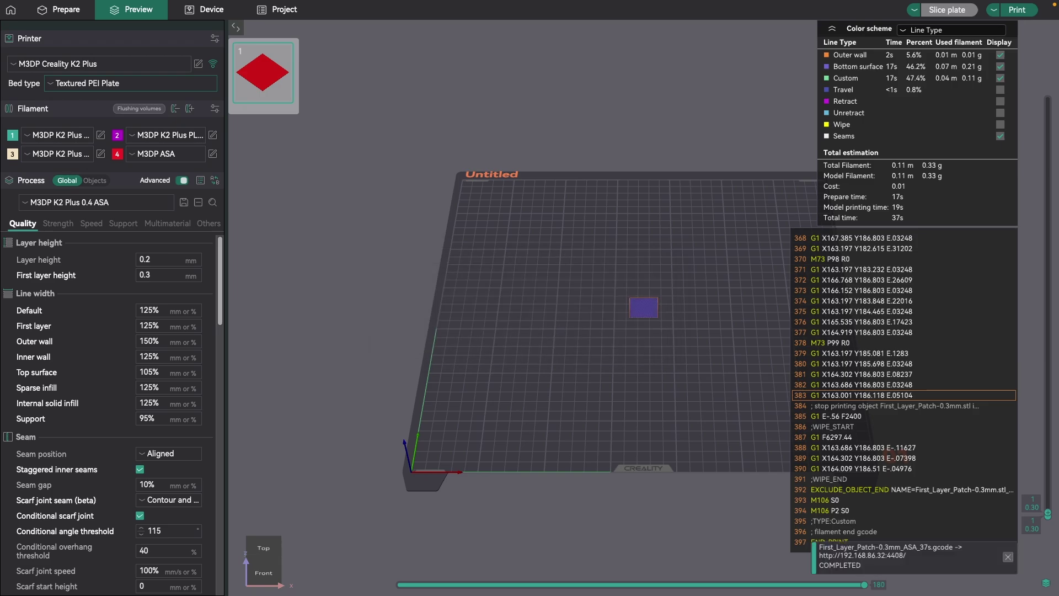
Set the heater bed target temperature to 100 °C on the device's dashboard
left_click(208, 13)
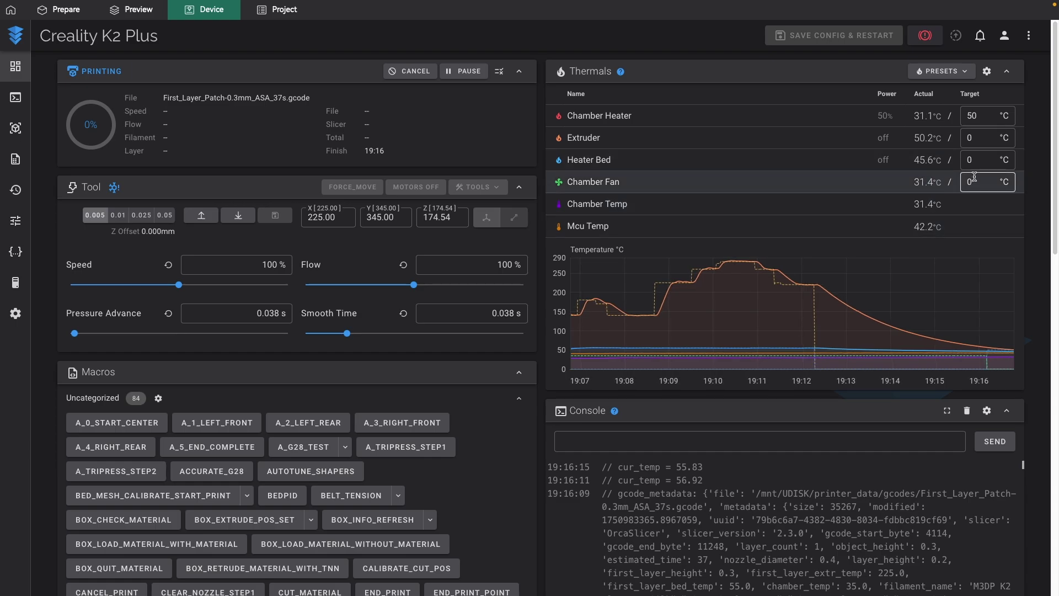
left_click(986, 163)
key("BackSpace")
type("100")
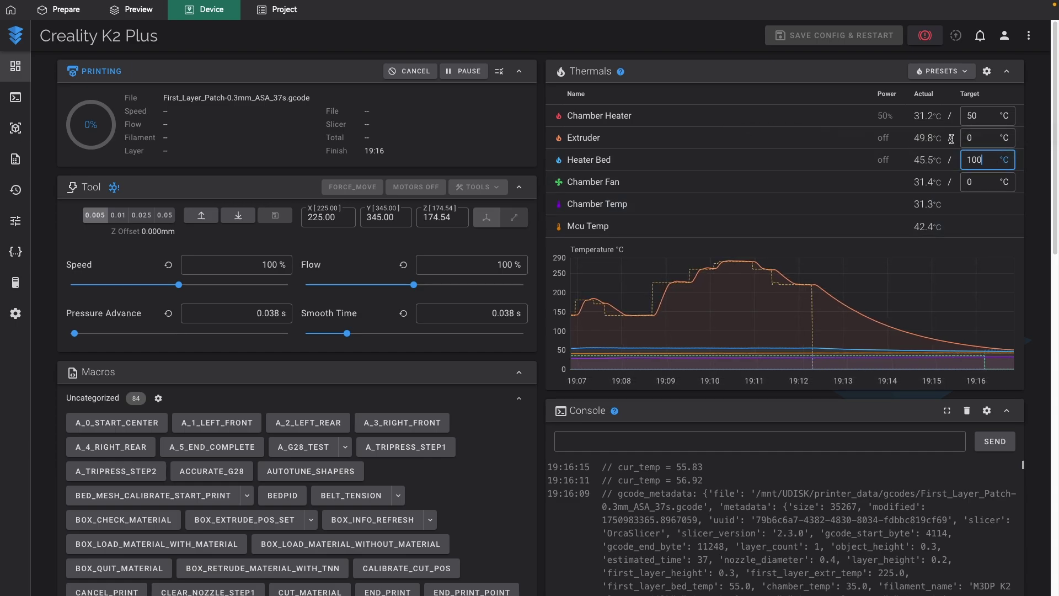
left_click(991, 139)
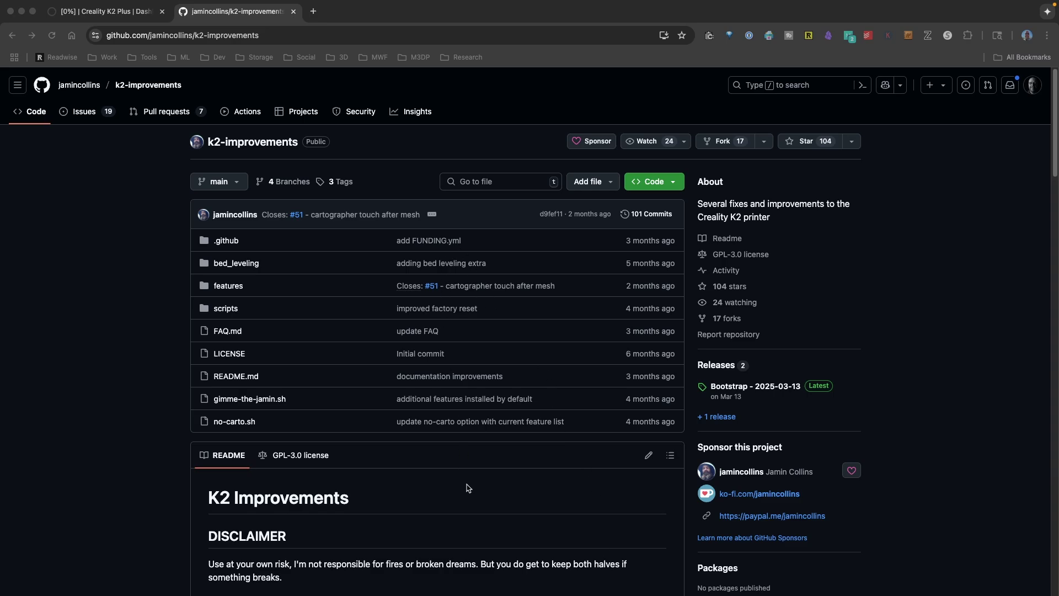
Examine the k2-improvements repository page on GitHub, including the README's warning and bootstrap installation instructions
scroll(466, 487, "down", 5)
scroll(473, 555, "down", 3)
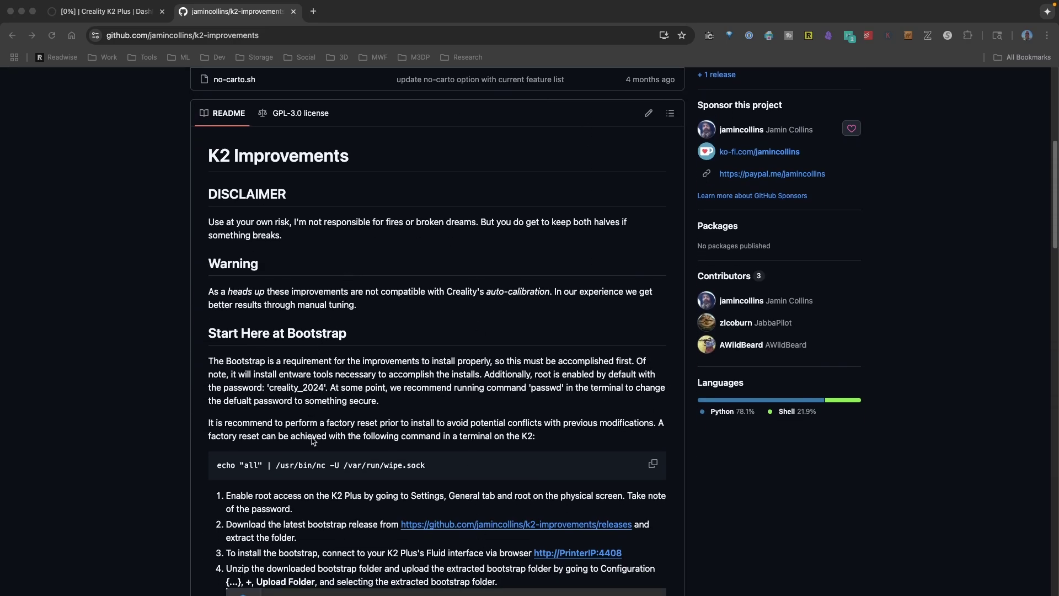
scroll(362, 516, "down", 6)
scroll(384, 491, "down", 6)
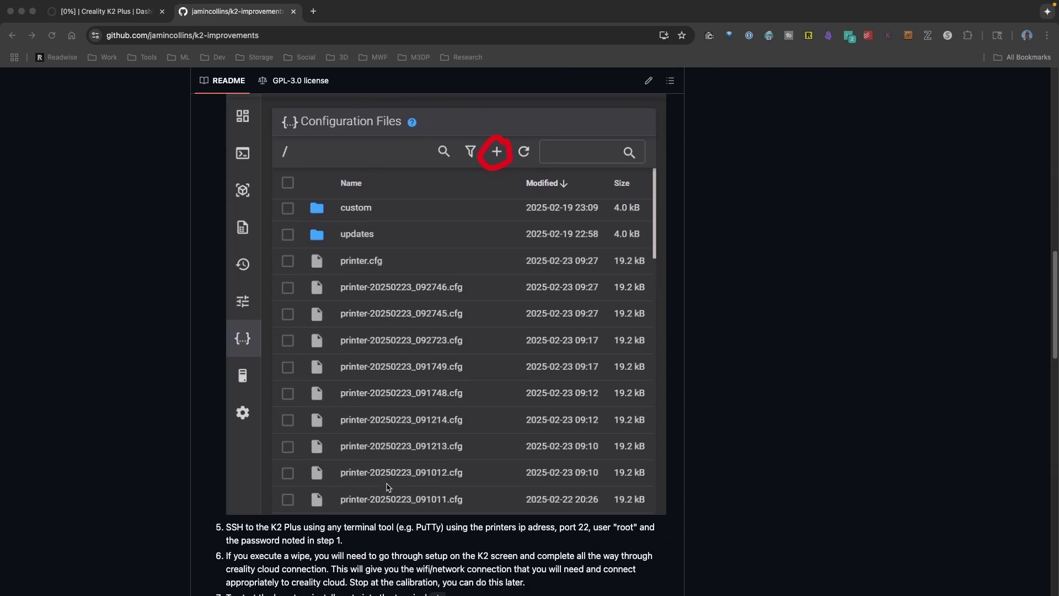
scroll(389, 487, "up", 15)
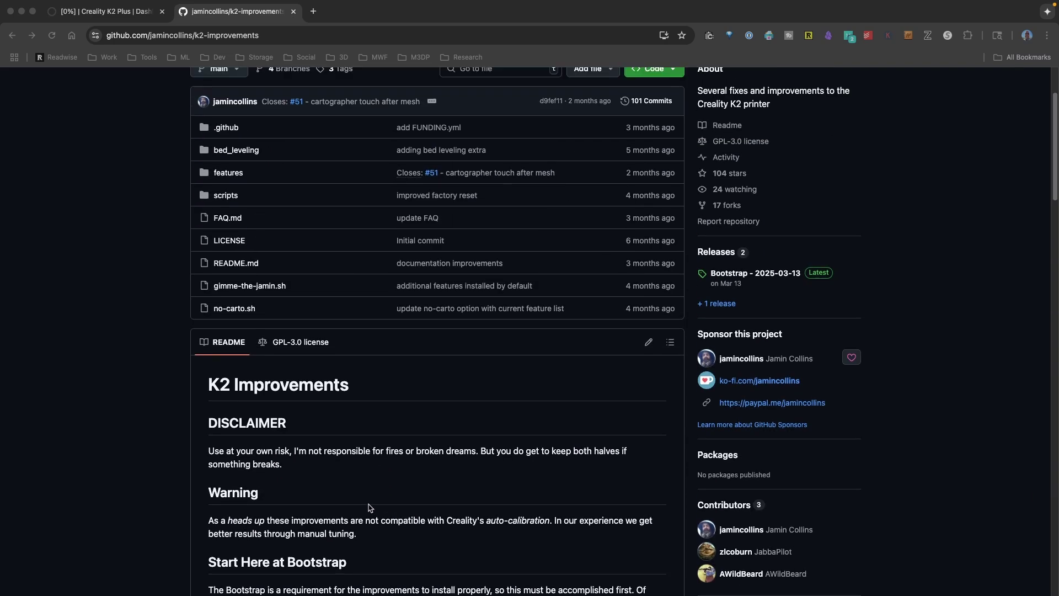
scroll(369, 508, "down", 3)
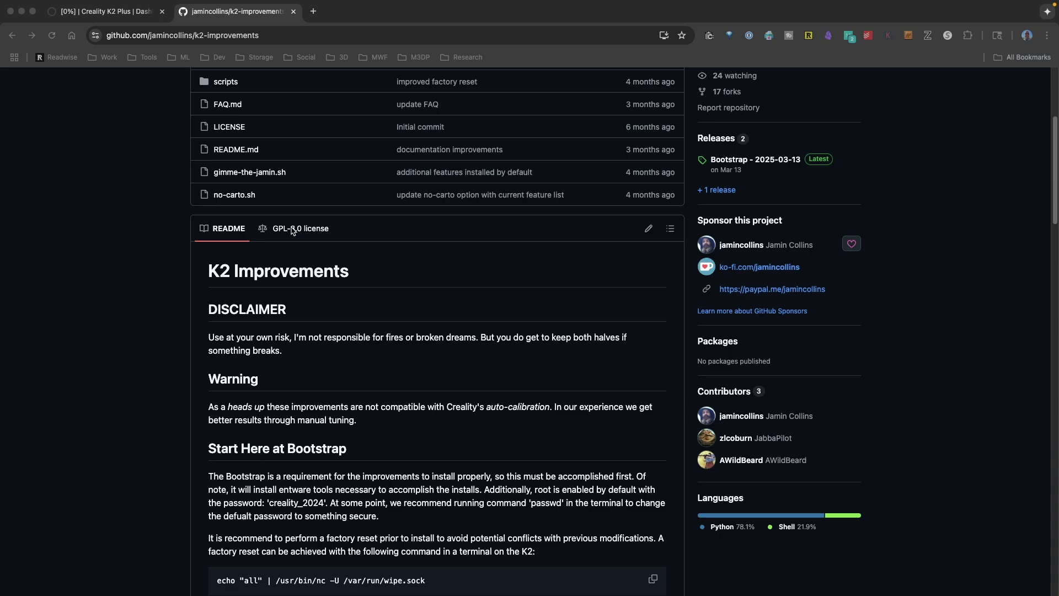
scroll(310, 200, "up", 4)
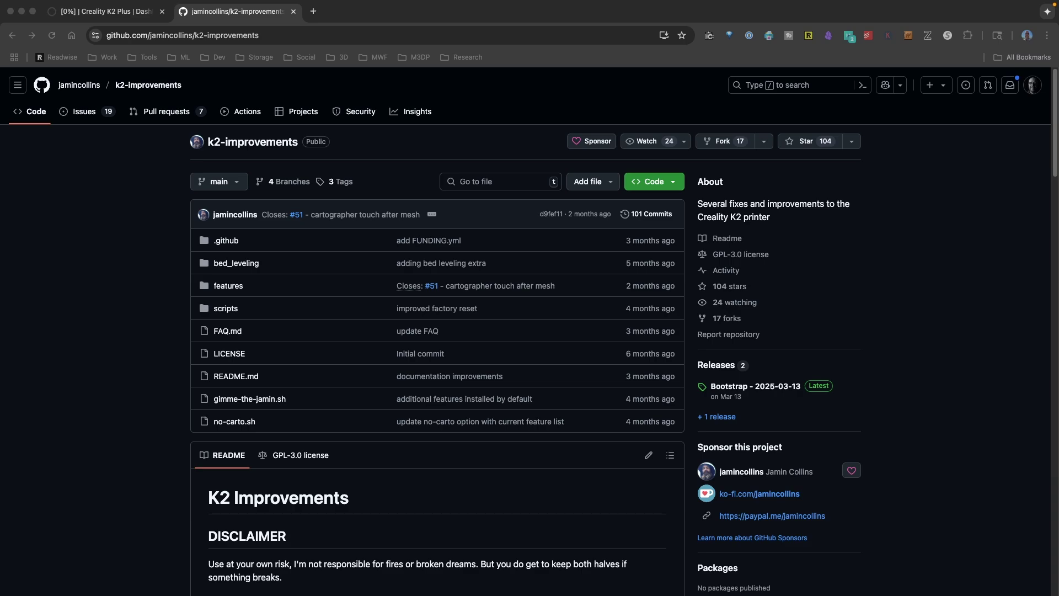
Switch to the code editor and examine the START_PRINT_M3DP macro in m3dp.cfg, from its parameters through heating, heat soak and adaptive mesh logic
key("super+Tab")
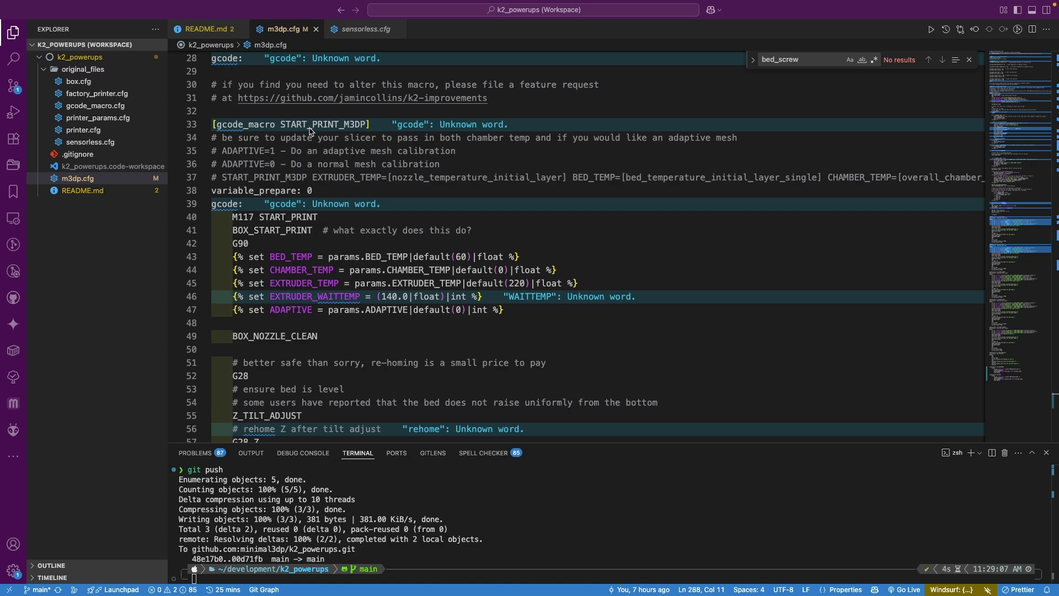
scroll(312, 171, "down", 1)
scroll(312, 180, "down", 2)
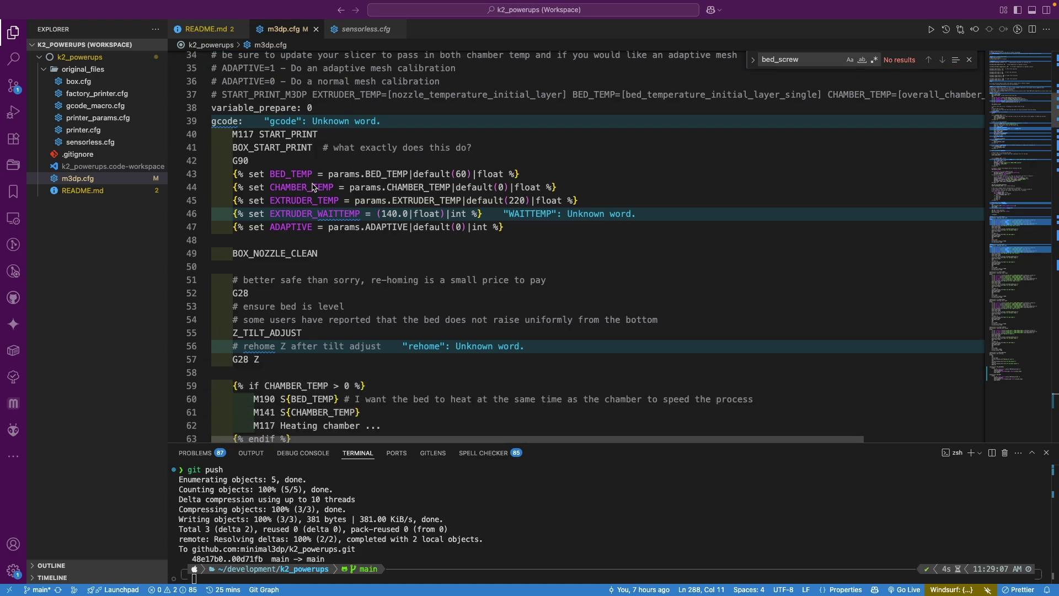
scroll(306, 165, "up", 4)
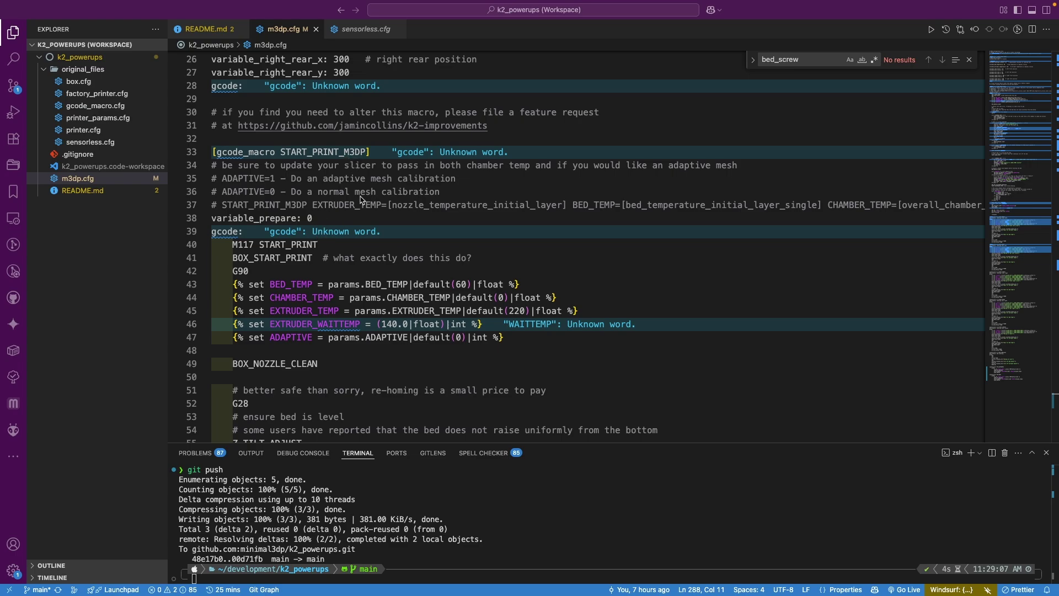
scroll(328, 326, "down", 6)
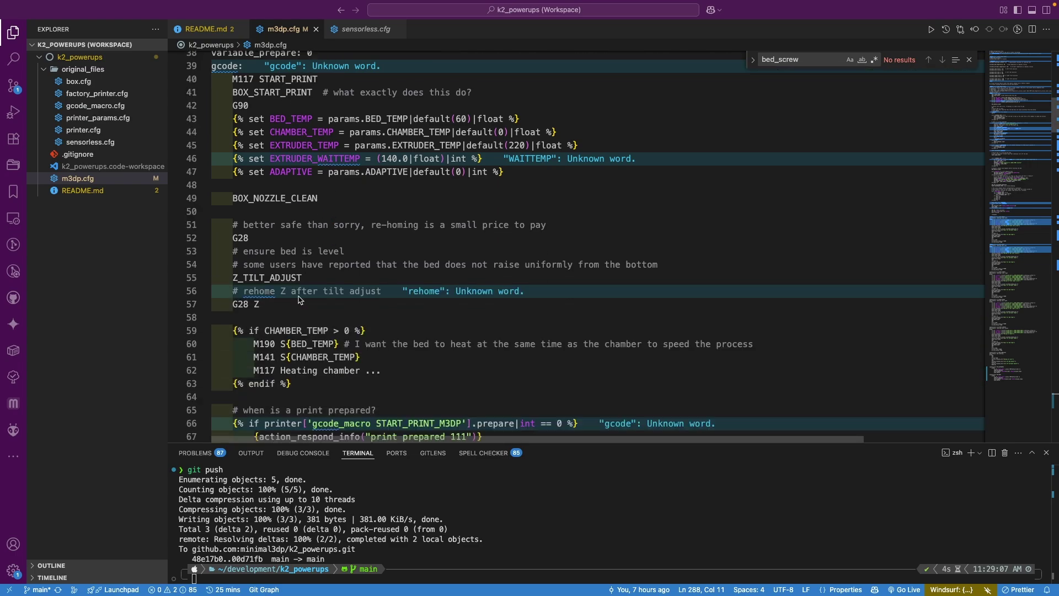
scroll(518, 294, "down", 2)
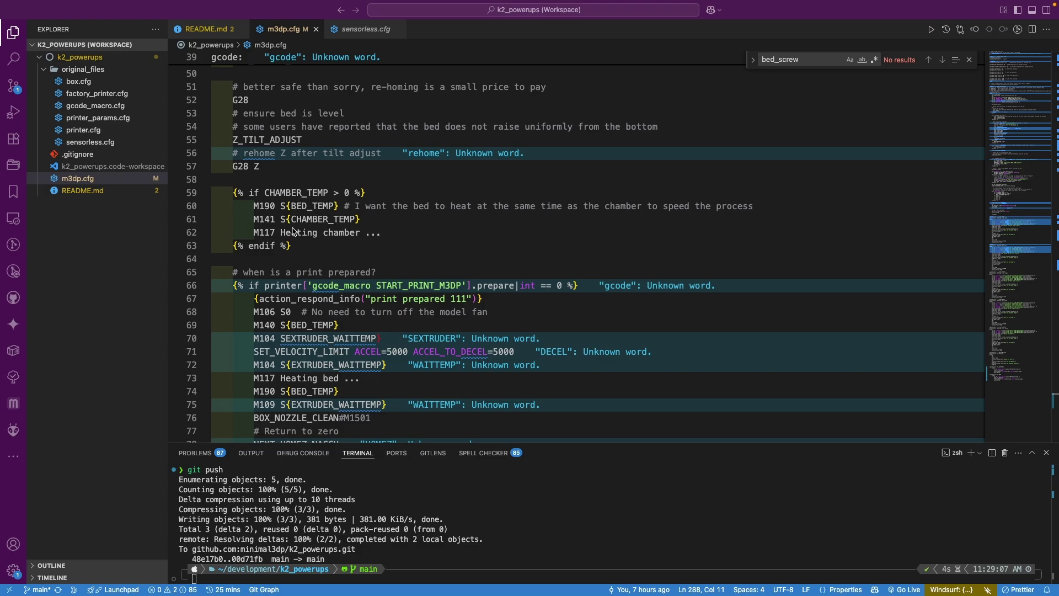
scroll(298, 243, "down", 2)
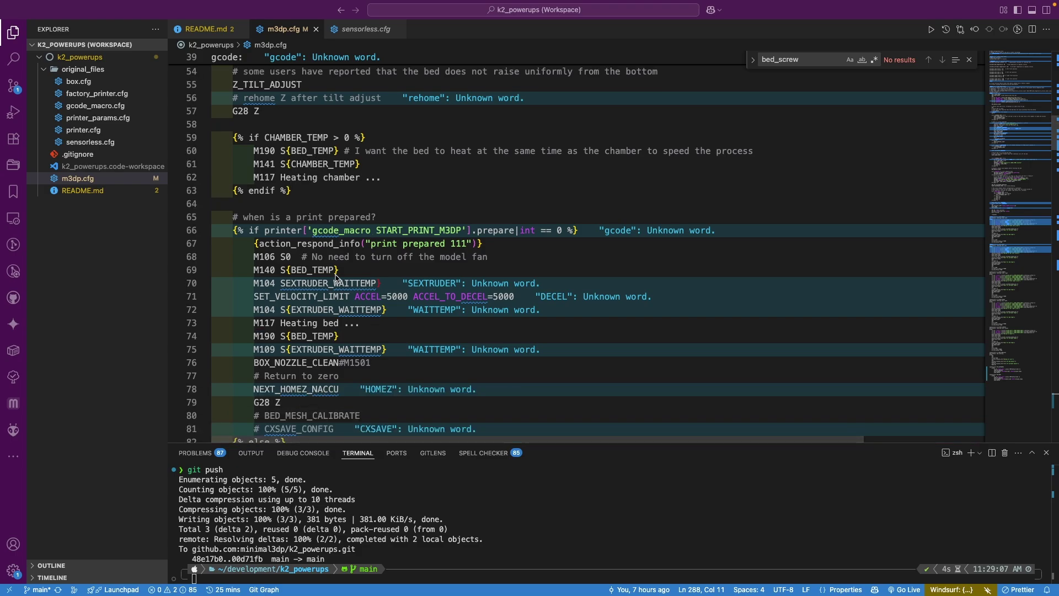
scroll(353, 220, "down", 2)
scroll(309, 221, "down", 2)
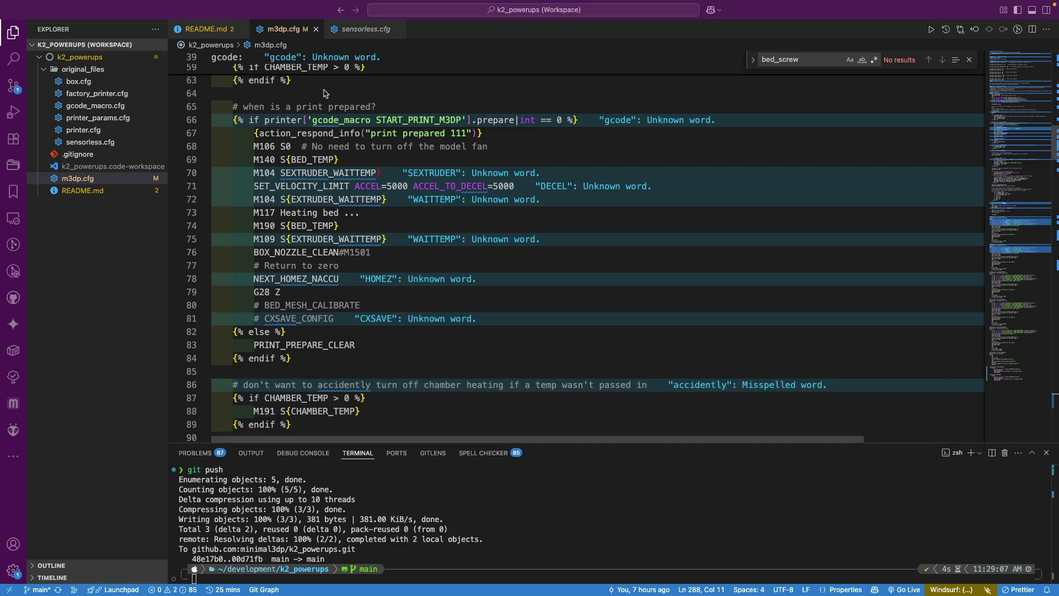
scroll(298, 297, "down", 10)
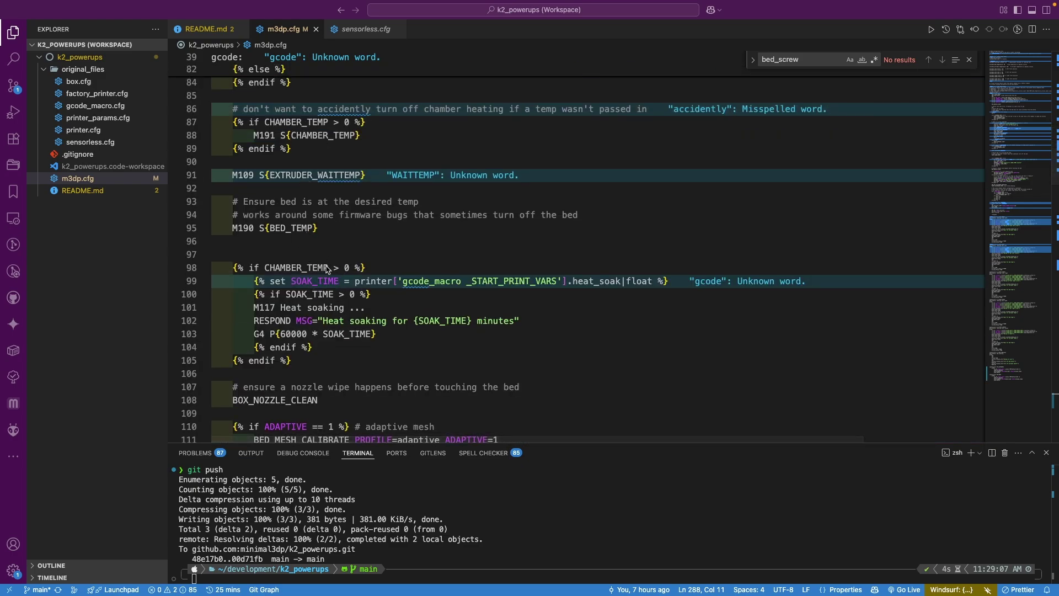
scroll(306, 286, "down", 2)
scroll(293, 220, "down", 4)
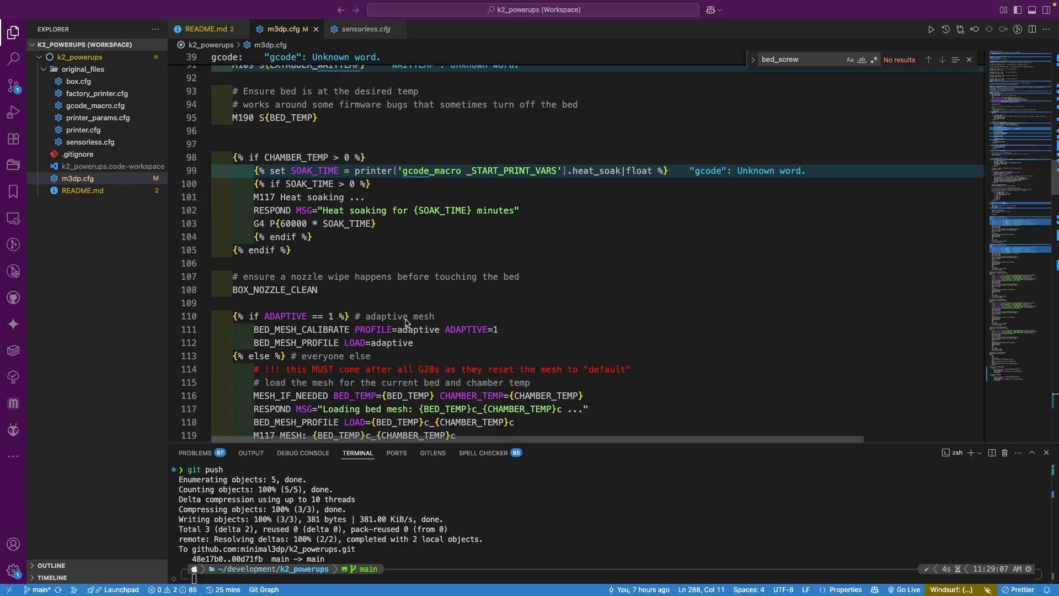
scroll(274, 269, "up", 2)
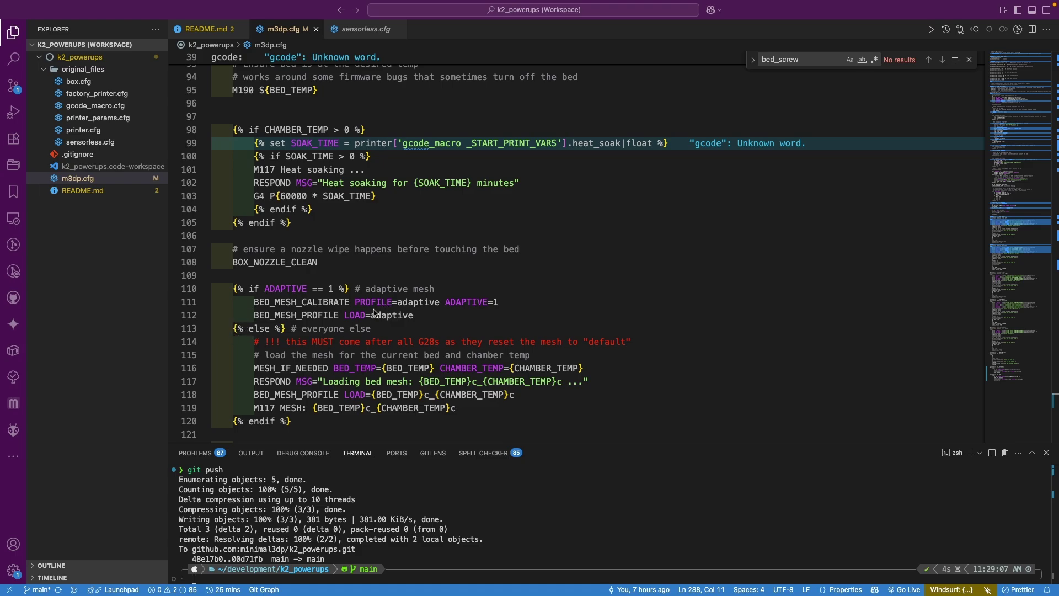
scroll(374, 312, "up", 1)
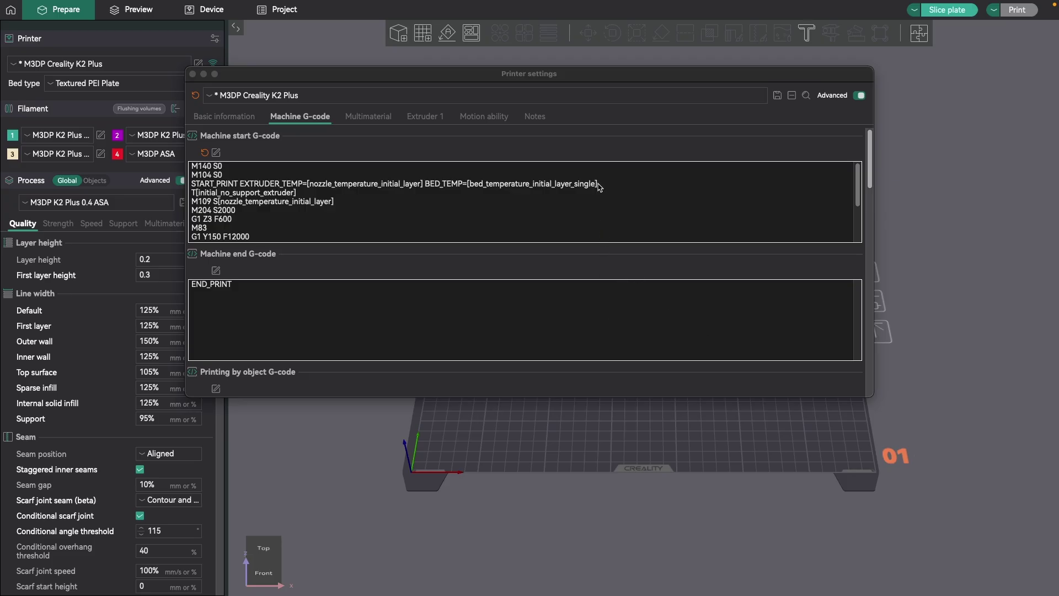
Comment out START_PRINT in the machine start G-code and add START_PRINT_M3DP EXTRUDER_TEMP=[nozzle_temperature_initial_layer] BED_TEMP=[bed_temperature_initial_layer_single] CHAMBER_TEMP=[overall_chamber_temperature] ADAPTIVE=1 below it
left_click(191, 186)
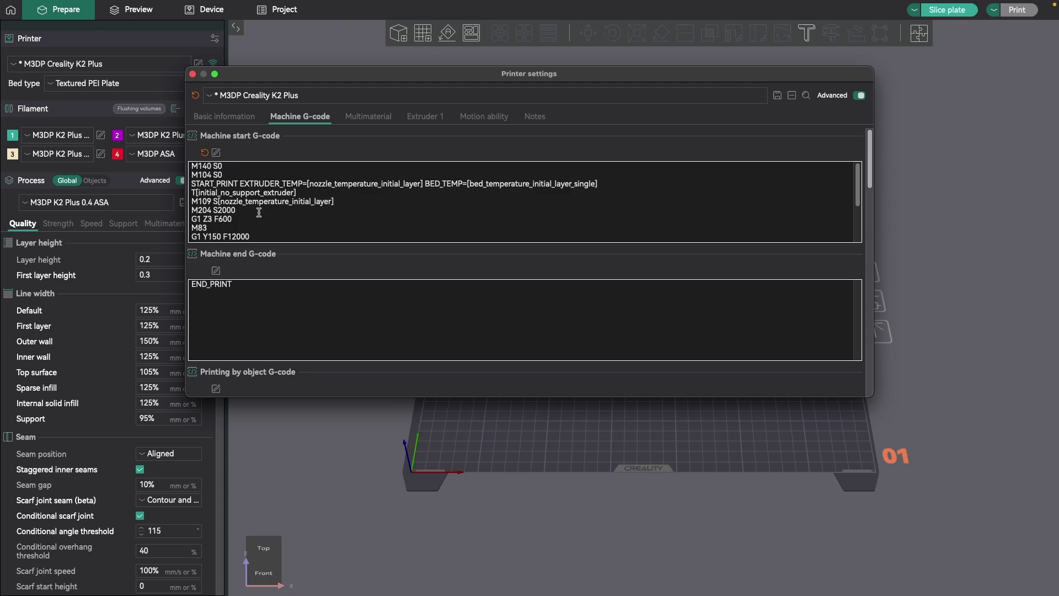
type(";")
left_click(615, 182)
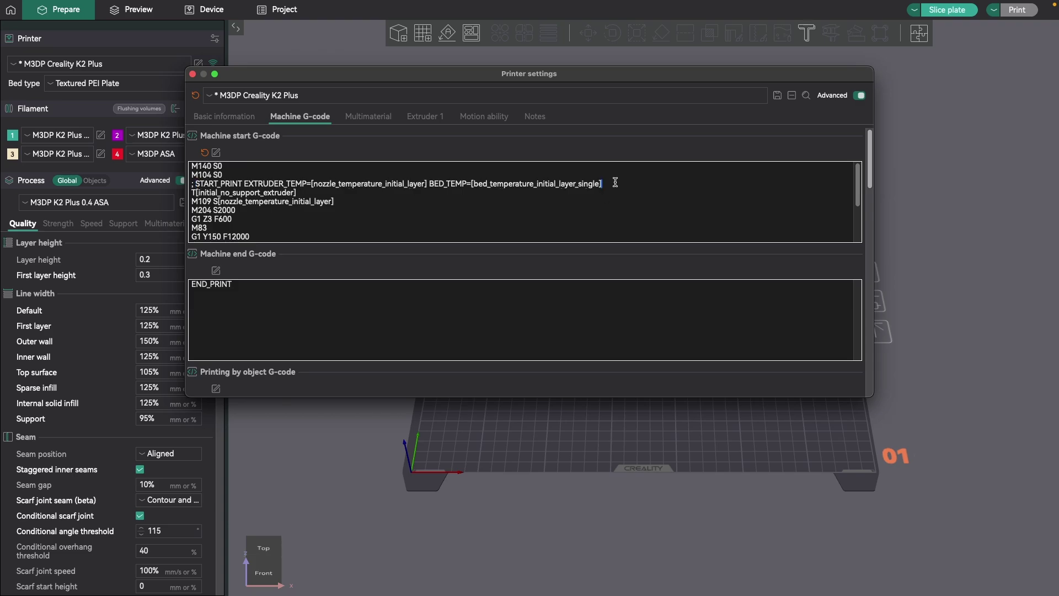
key("Return")
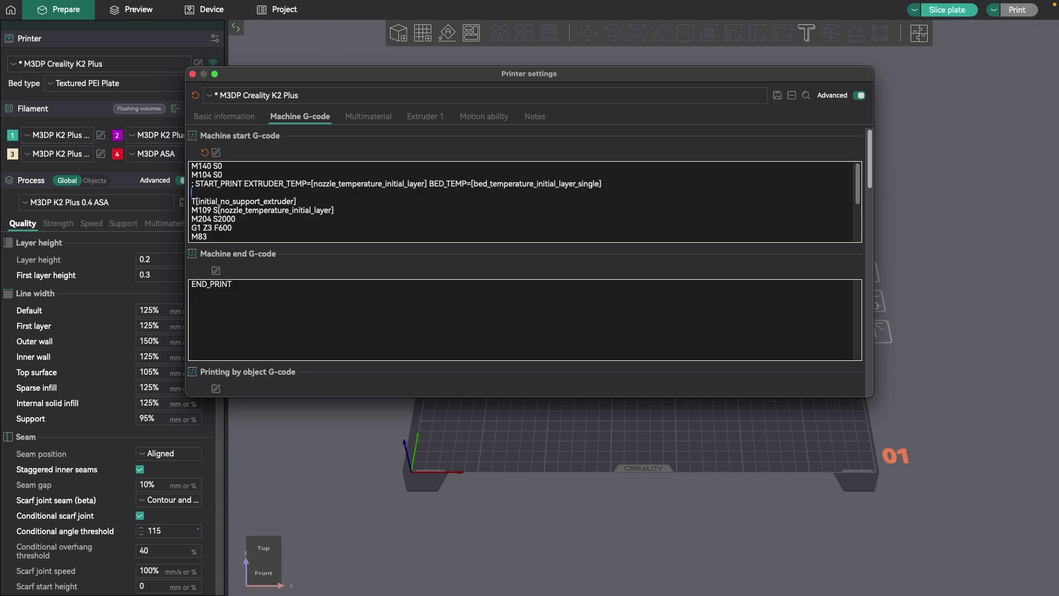
type("START_PRINT_M3DP EXTRUDER_TEMP=[nozzle_temperature_initial_layer] BED_TEMP=[bed_temperature_initial_layer_single] CHAMBER_TEMP=[overall_chamber_temperature] ADAPTIVE=1")
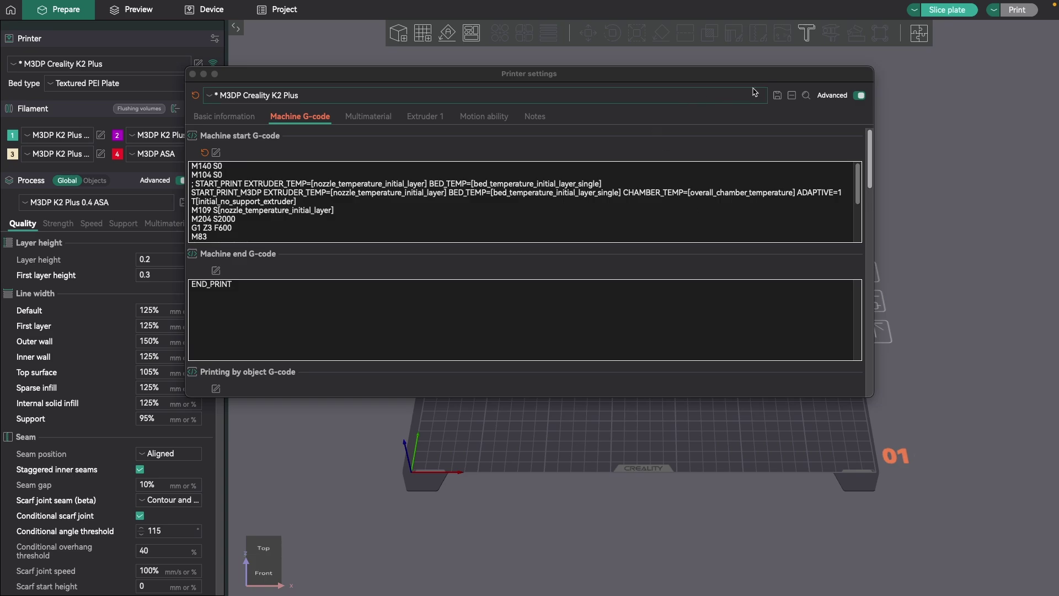
Save the modified printer settings as the user preset M3DP Creality K2 Plus
left_click(781, 96)
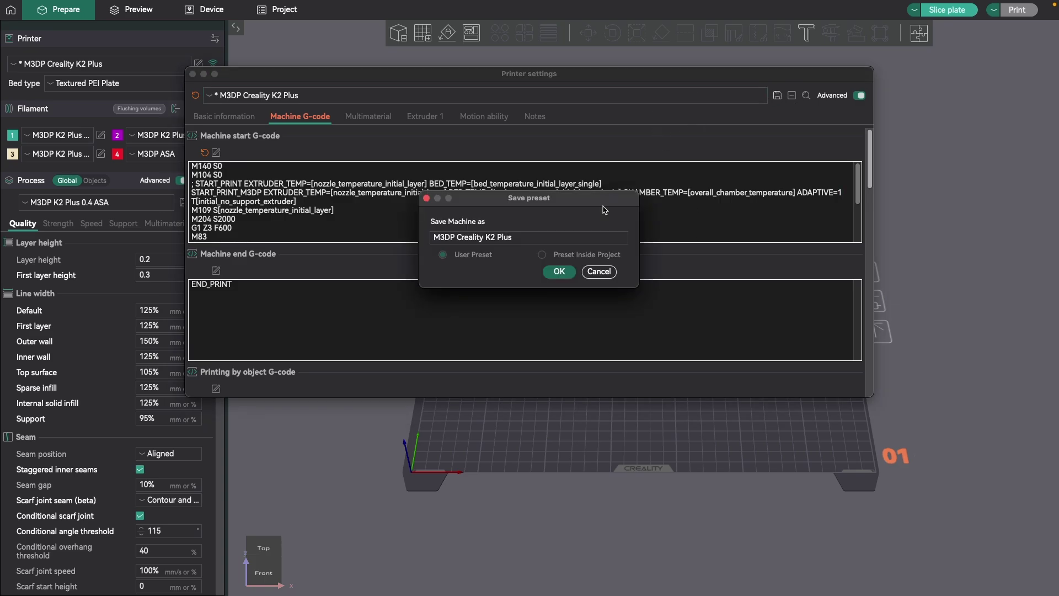
left_click(555, 276)
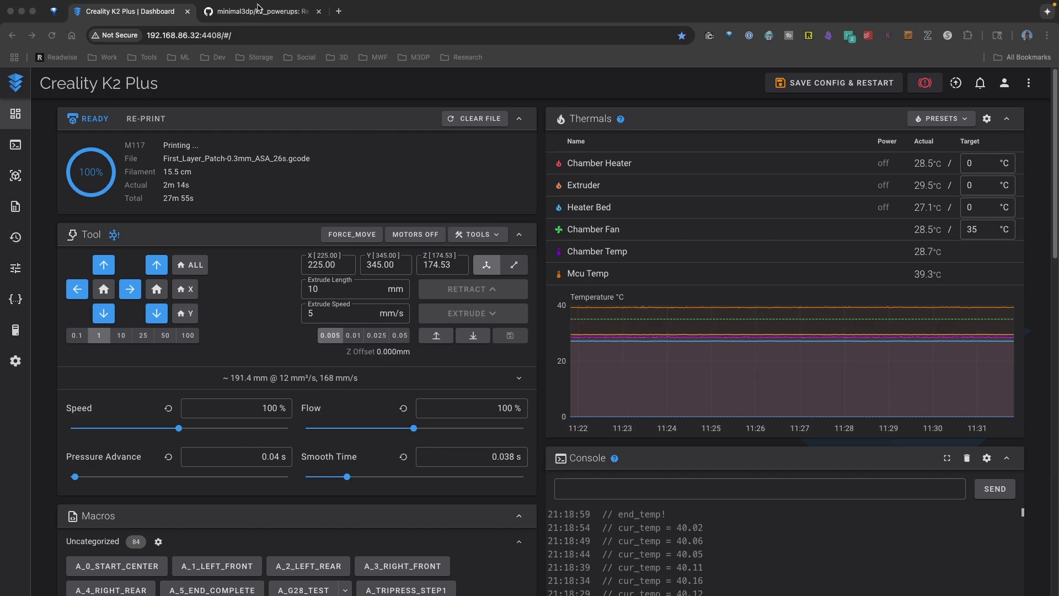
Bring up the k2_powerups GitHub repository in the browser
left_click(258, 13)
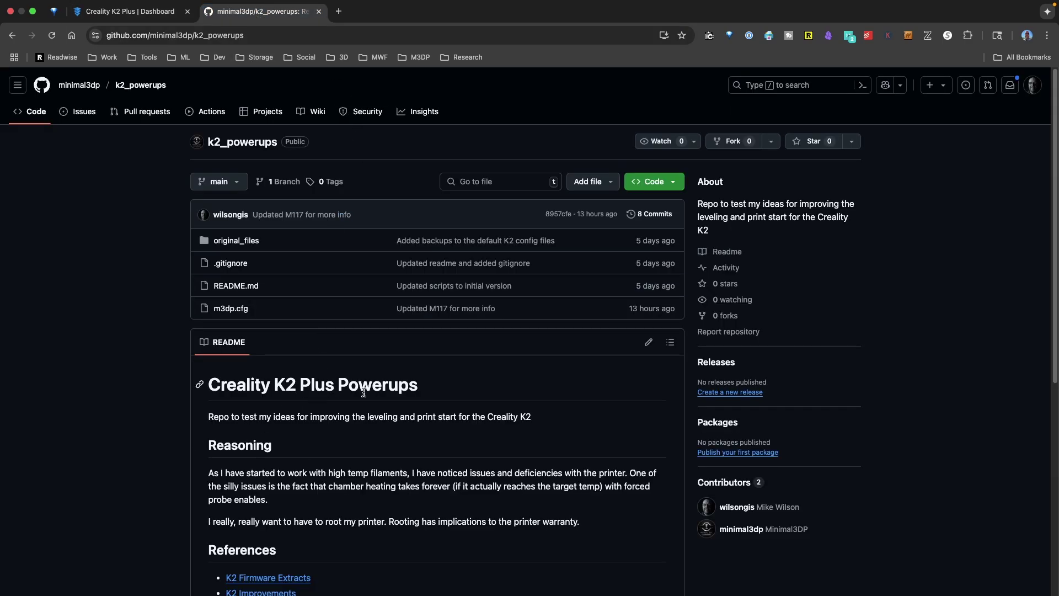
Switch to the Creality K2 Plus web interface and show the printer's configuration files
left_click(133, 13)
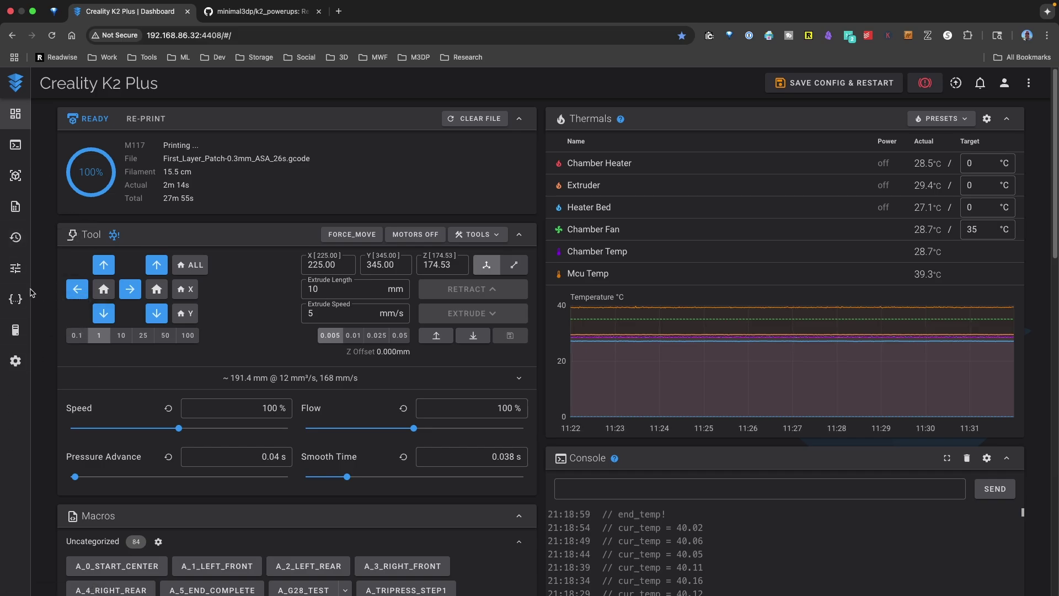
left_click(12, 303)
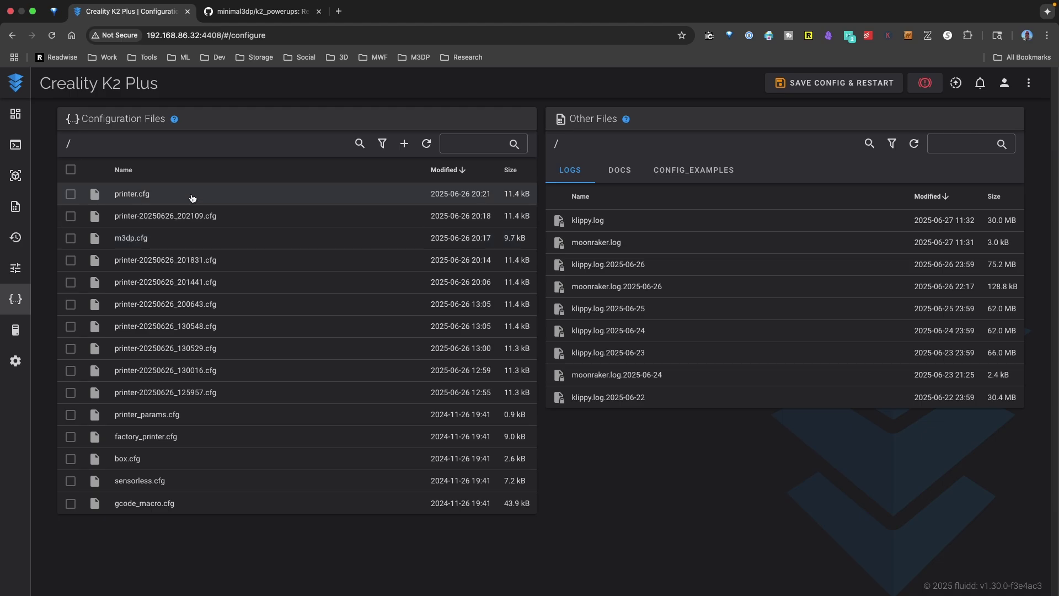
Save the raw m3dp.cfg file from the k2_powerups GitHub repository as m3dp.cfg in the Downloads folder
left_click(260, 10)
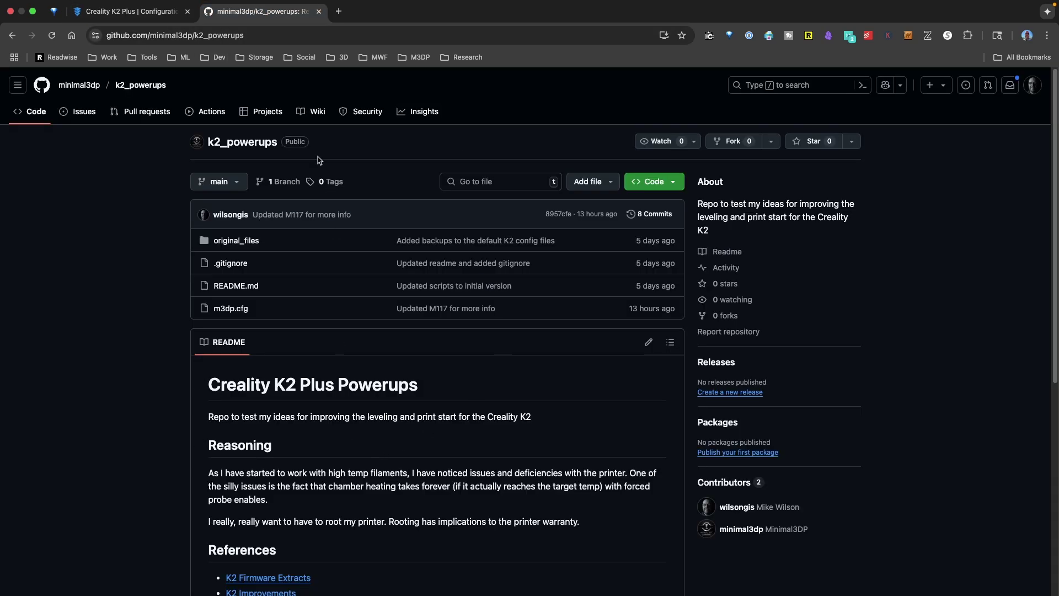
left_click(232, 307)
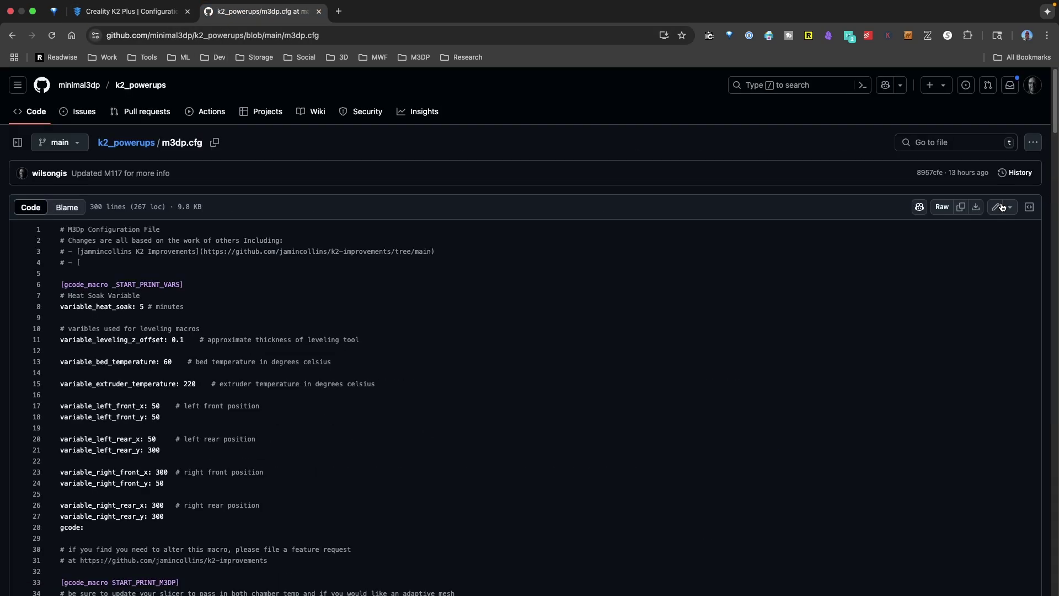
left_click(943, 208)
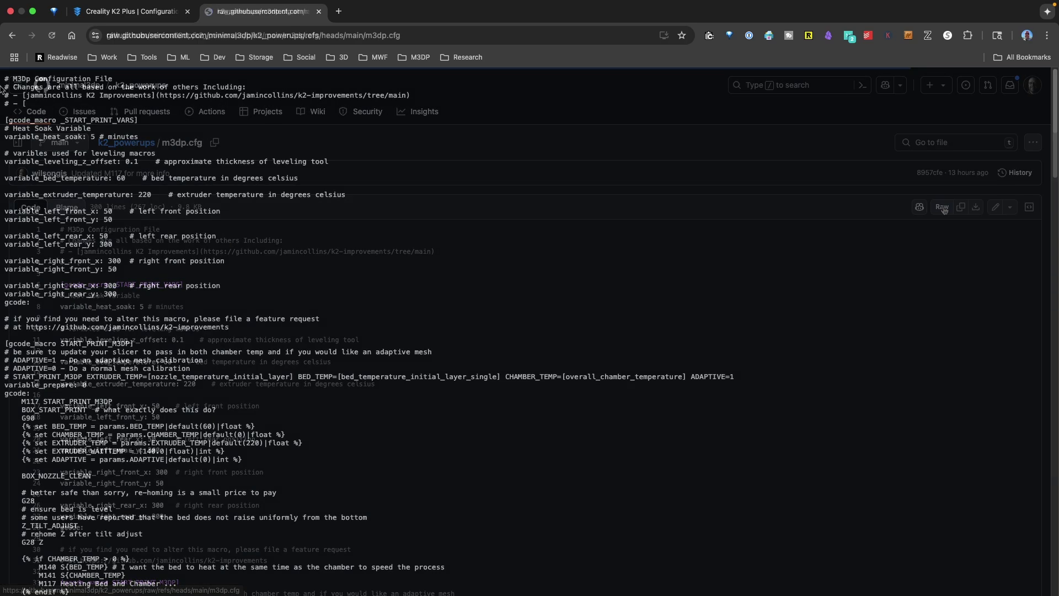
right_click(385, 202)
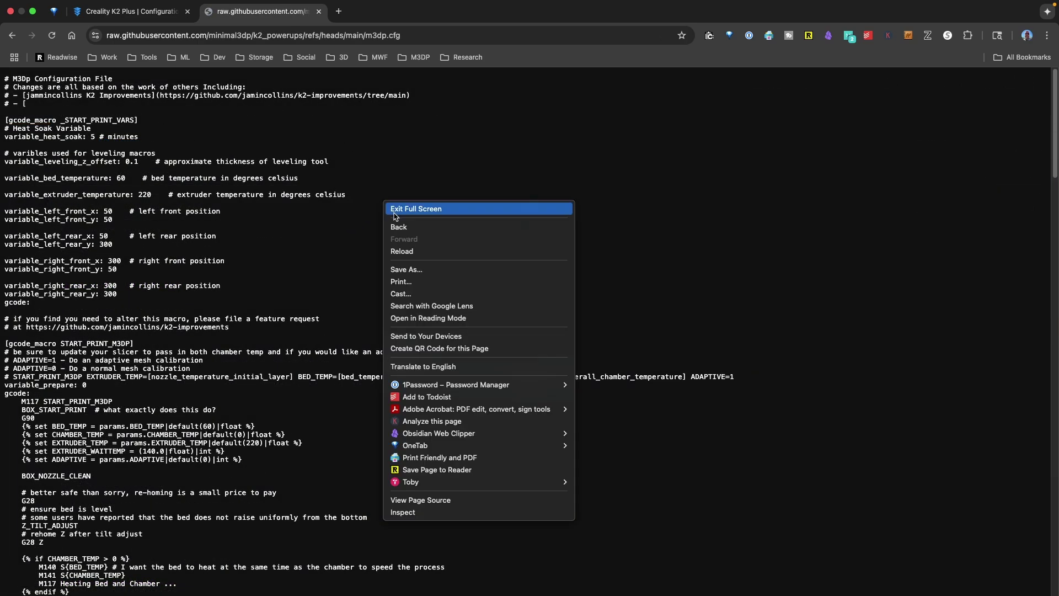
left_click(414, 271)
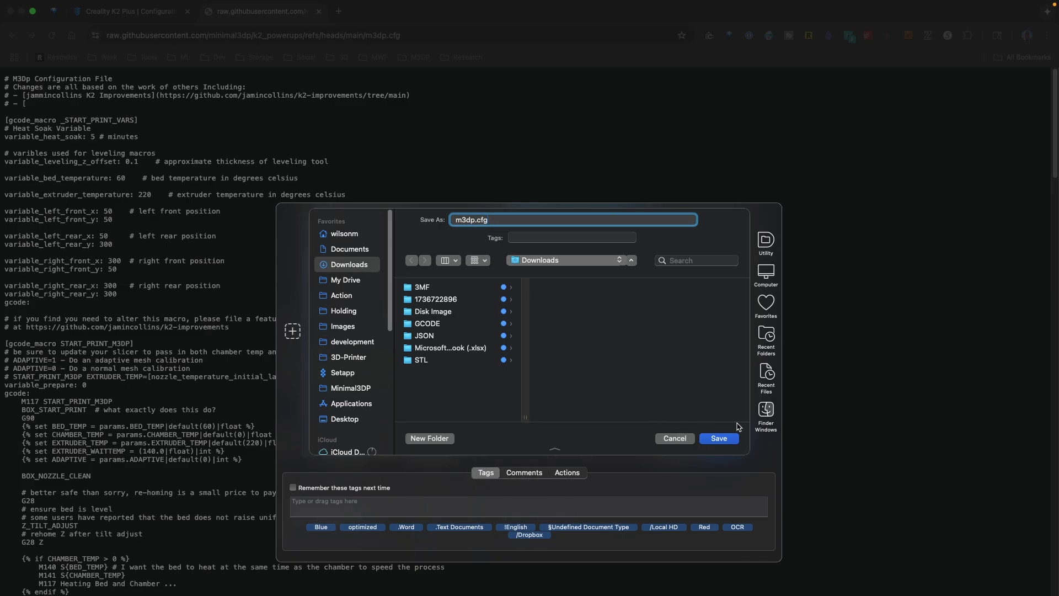
left_click(719, 439)
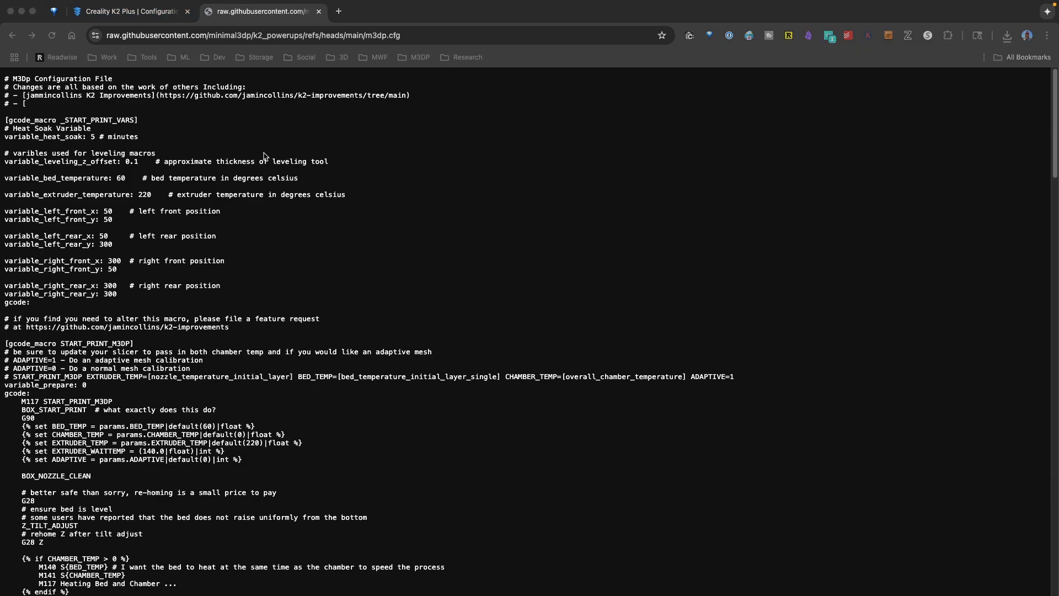
Leave full screen and locate the downloaded files in Path Finder's Downloads folder, alongside the printer's configuration page
key("ctrl+super+f")
key("ctrl+alt+super+f")
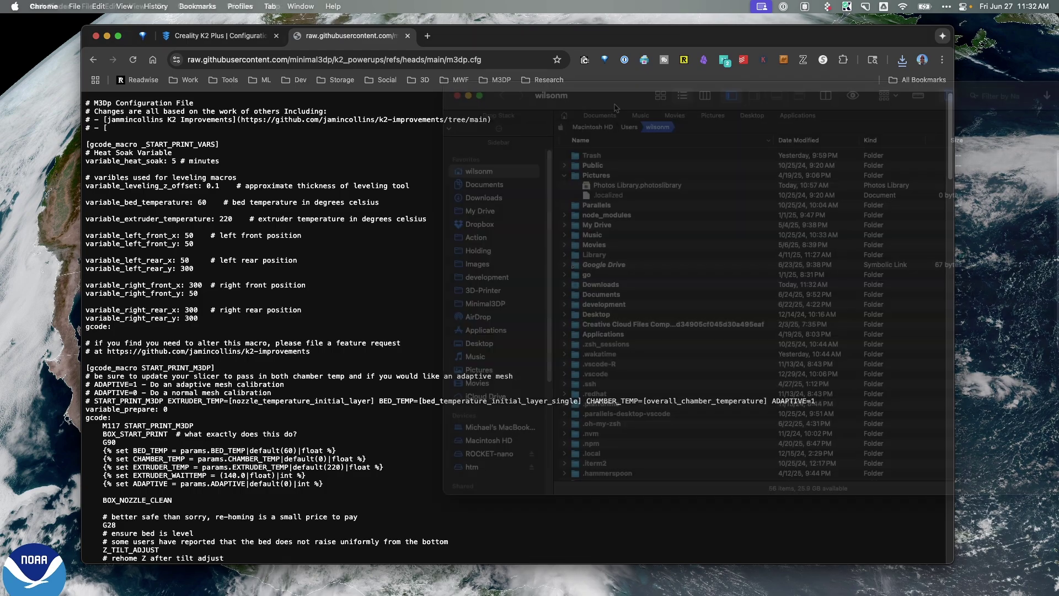
left_click(225, 36)
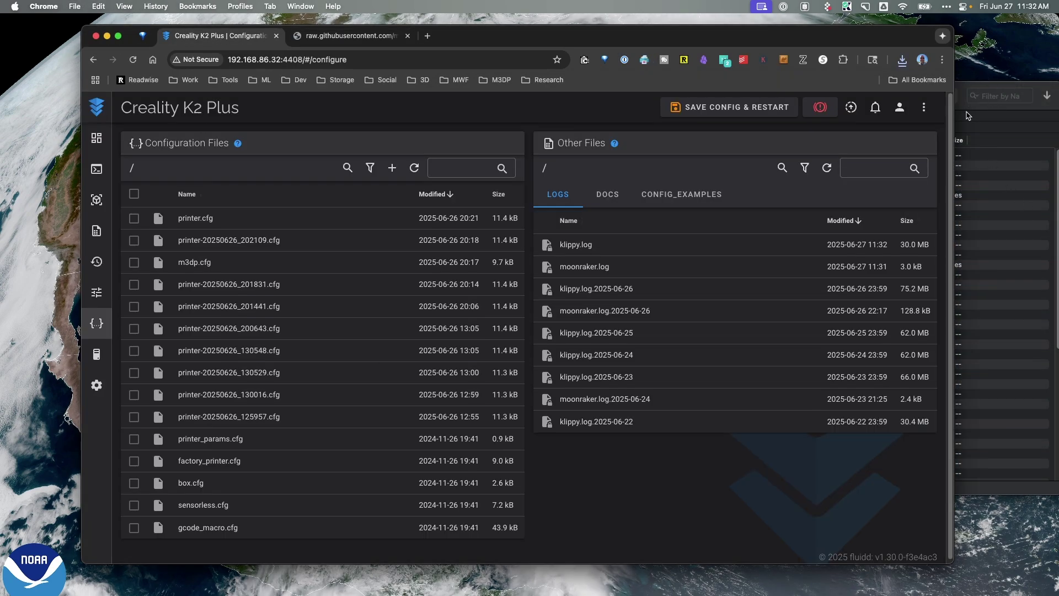
left_click(1000, 123)
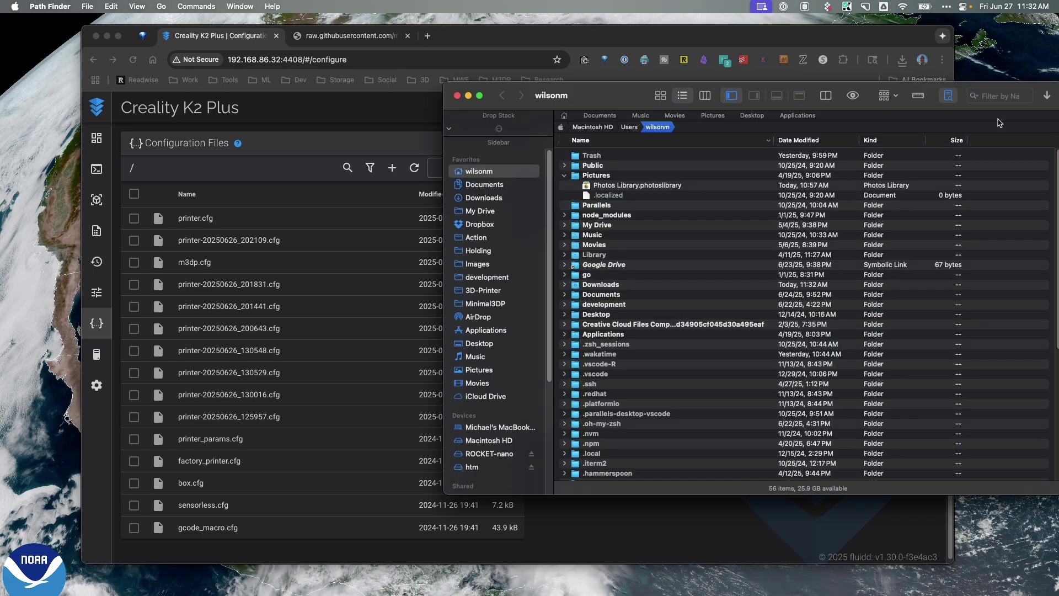
left_click(473, 185)
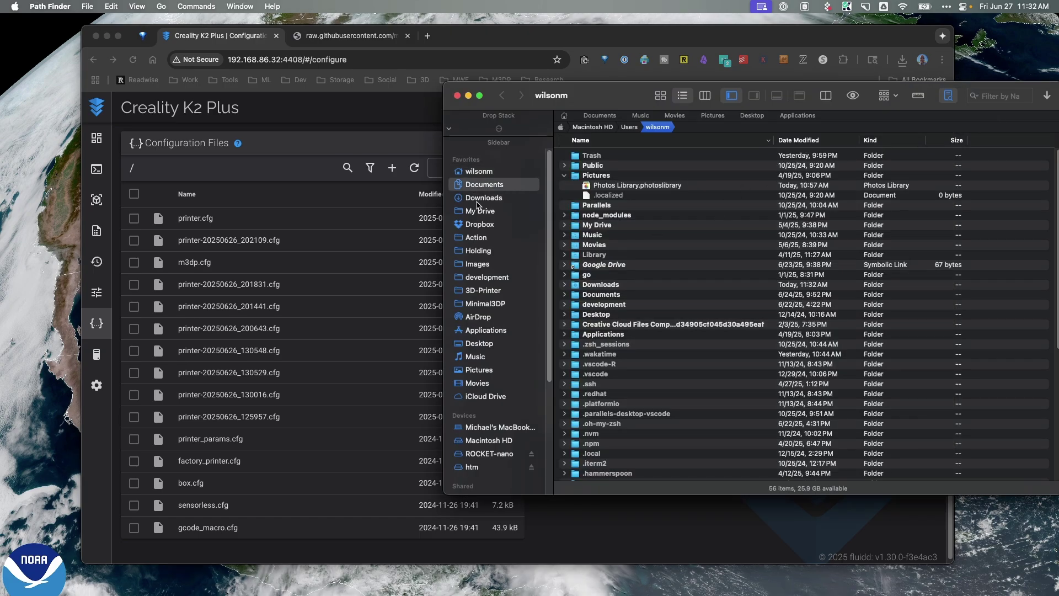
left_click(478, 199)
left_click(599, 226)
left_click_drag(599, 226, 1032, 301)
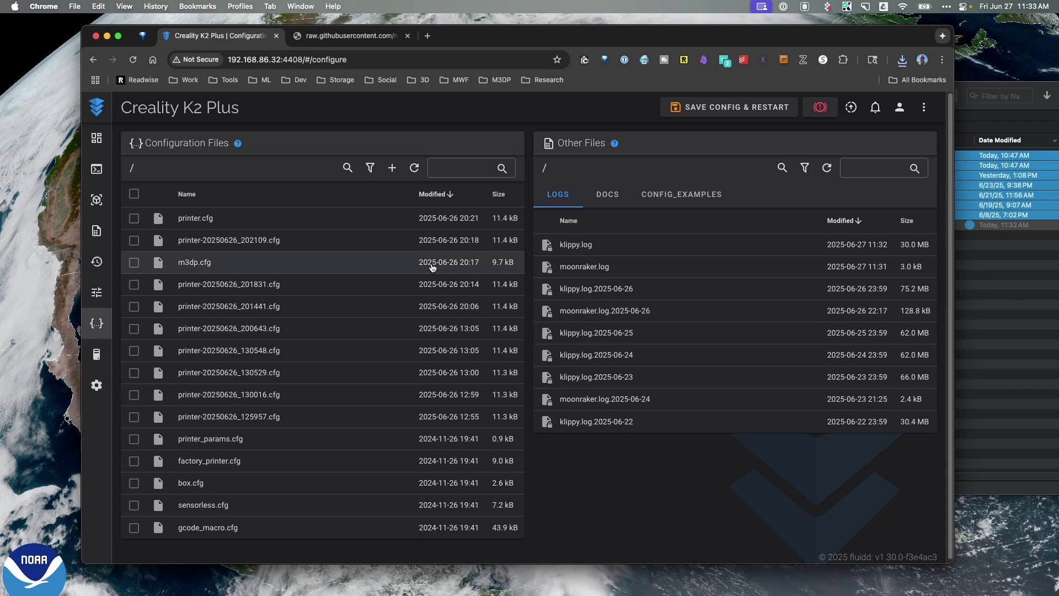
Open m3dp.cfg from the printer's configuration files, review its variables and START_PRINT_M3DP macro, and close it without editing
left_click(349, 264)
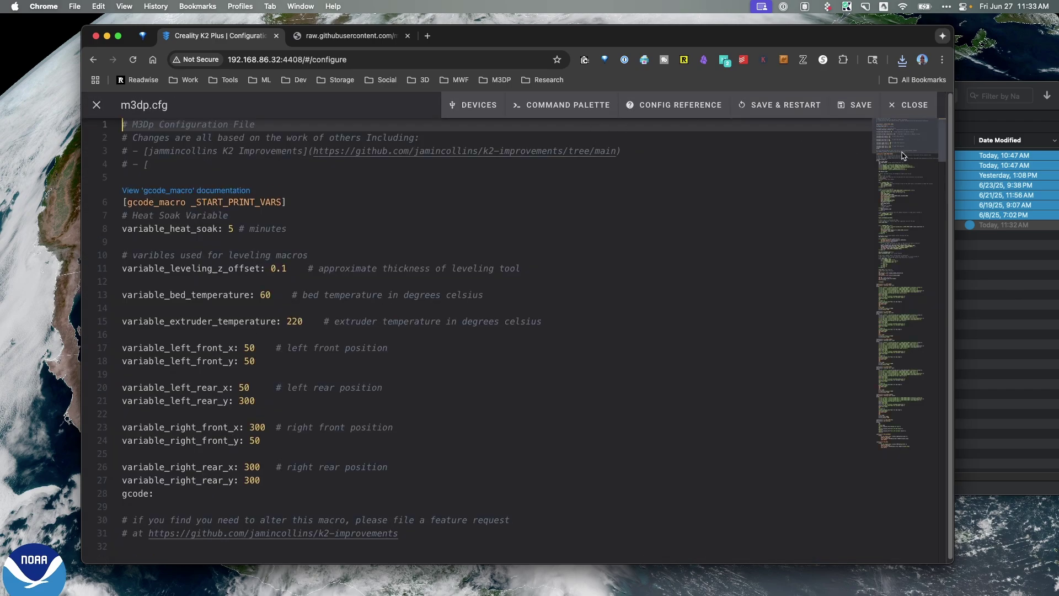
scroll(240, 322, "down", 10)
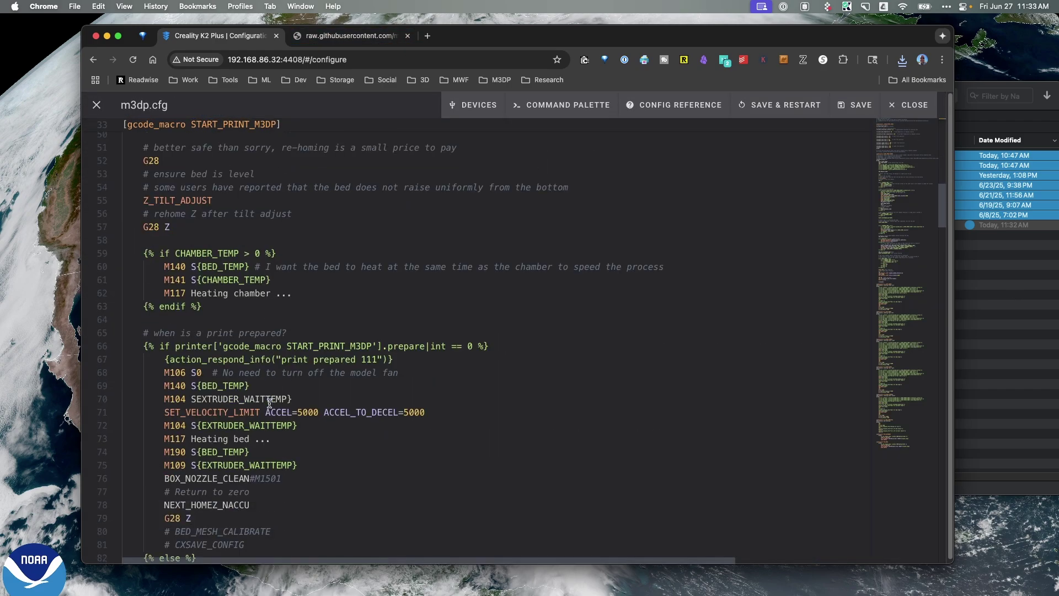
scroll(278, 391, "up", 15)
scroll(283, 473, "down", 3)
scroll(274, 430, "up", 3)
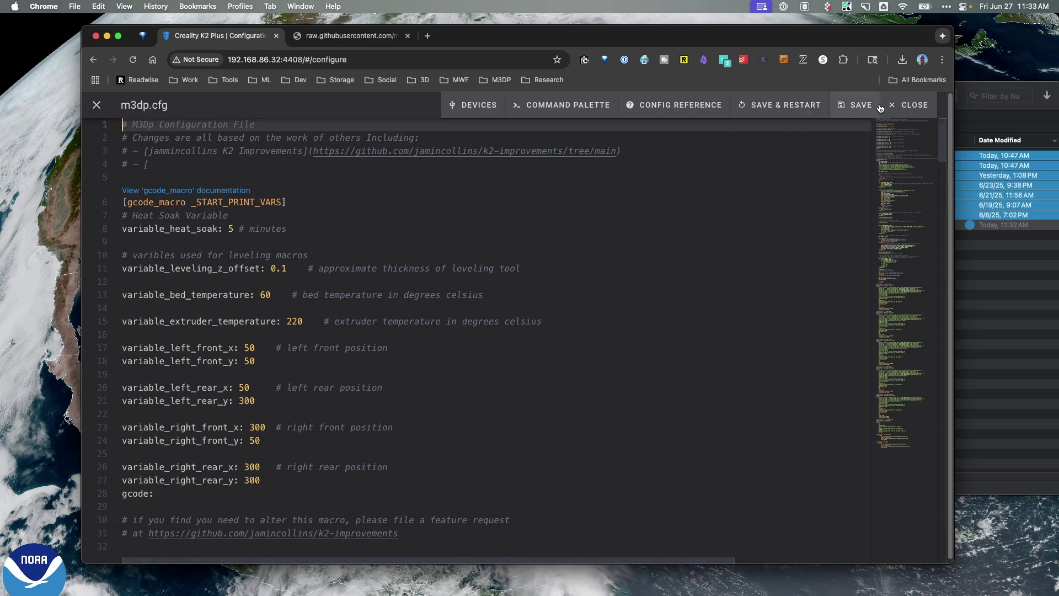
left_click(902, 104)
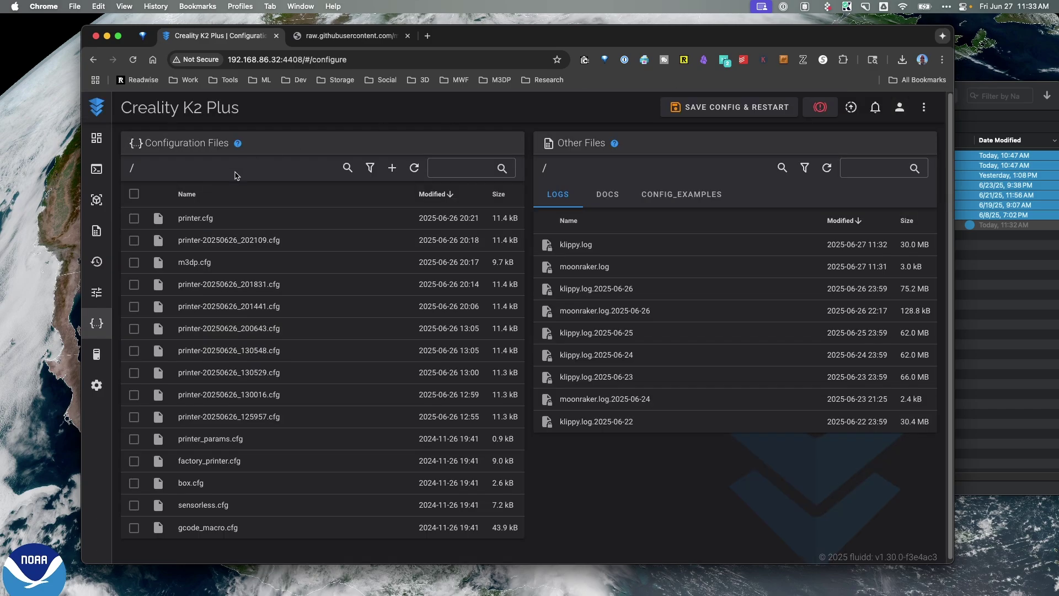
Open printer.cfg, check the [include m3dp.cfg] line and the forced_leveling setting under [virtual_sdcard], and close the file
left_click(190, 222)
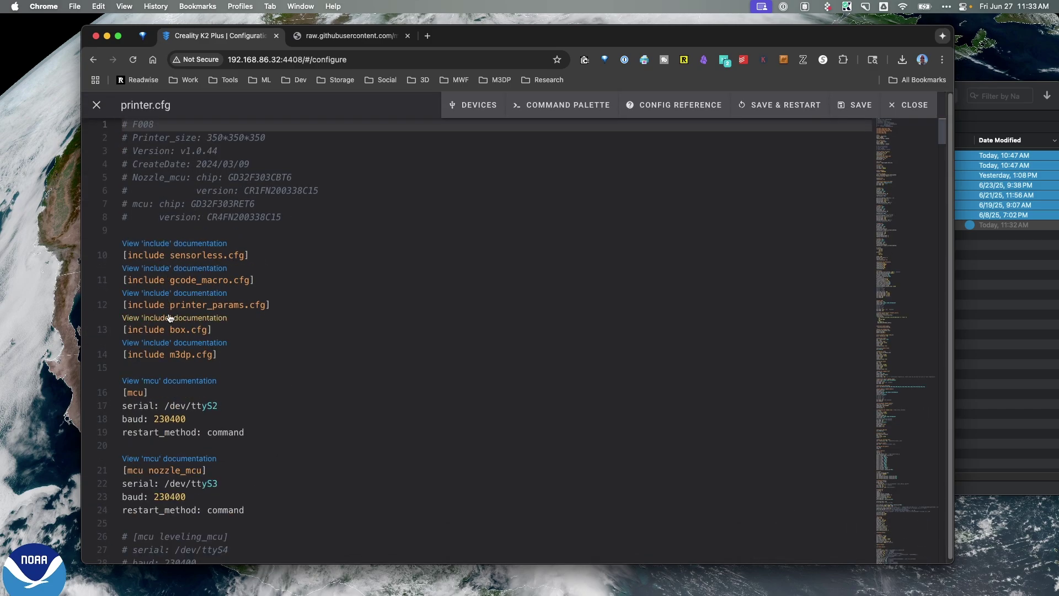
left_click_drag(232, 355, 92, 353)
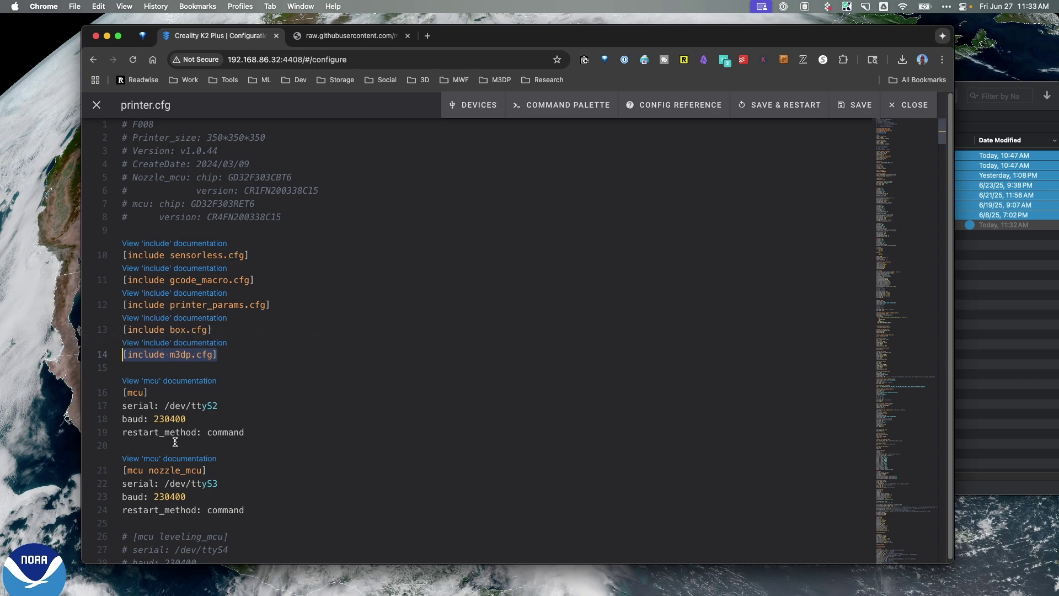
scroll(207, 421, "down", 3)
scroll(277, 284, "down", 6)
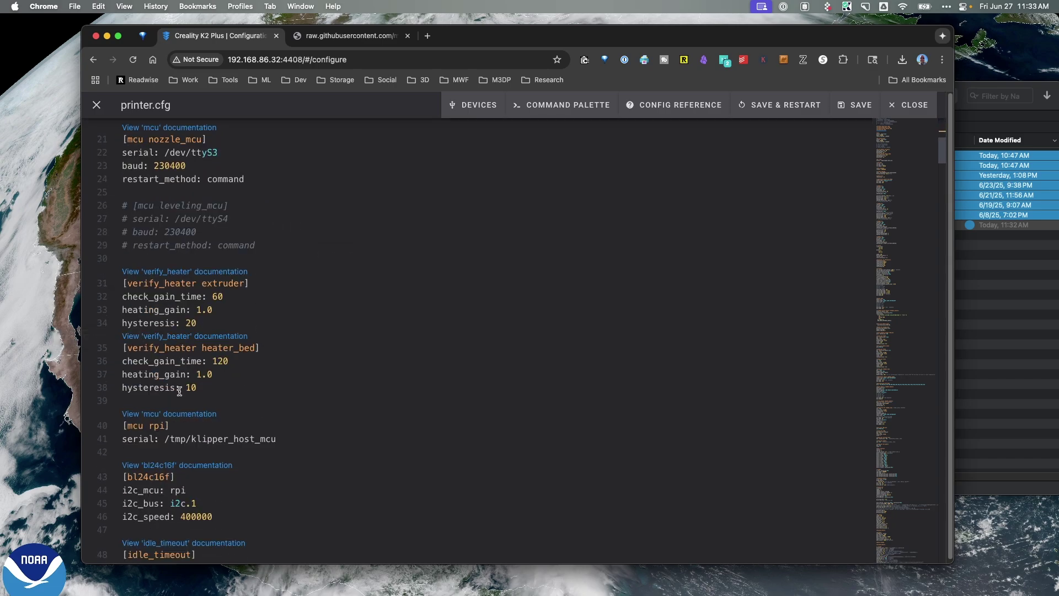
scroll(147, 414, "down", 2)
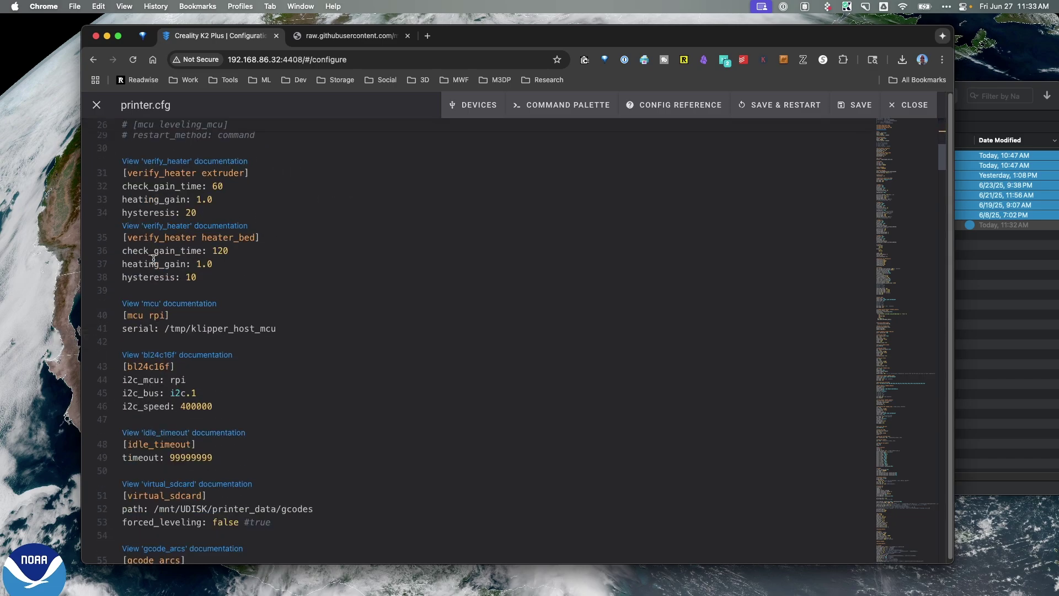
scroll(156, 360, "down", 1)
scroll(156, 361, "down", 1)
scroll(295, 412, "down", 2)
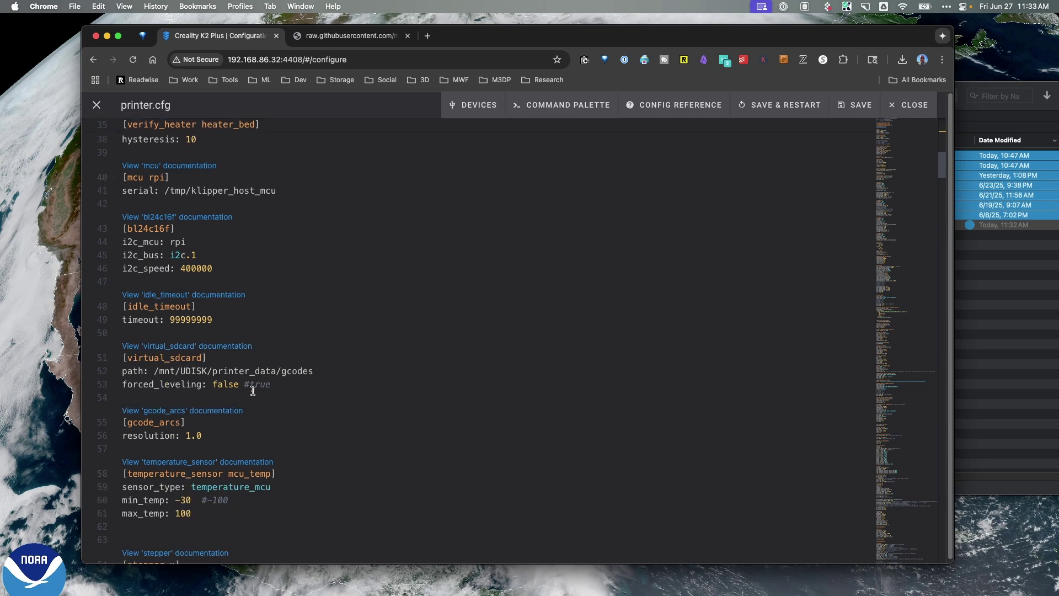
left_click(910, 105)
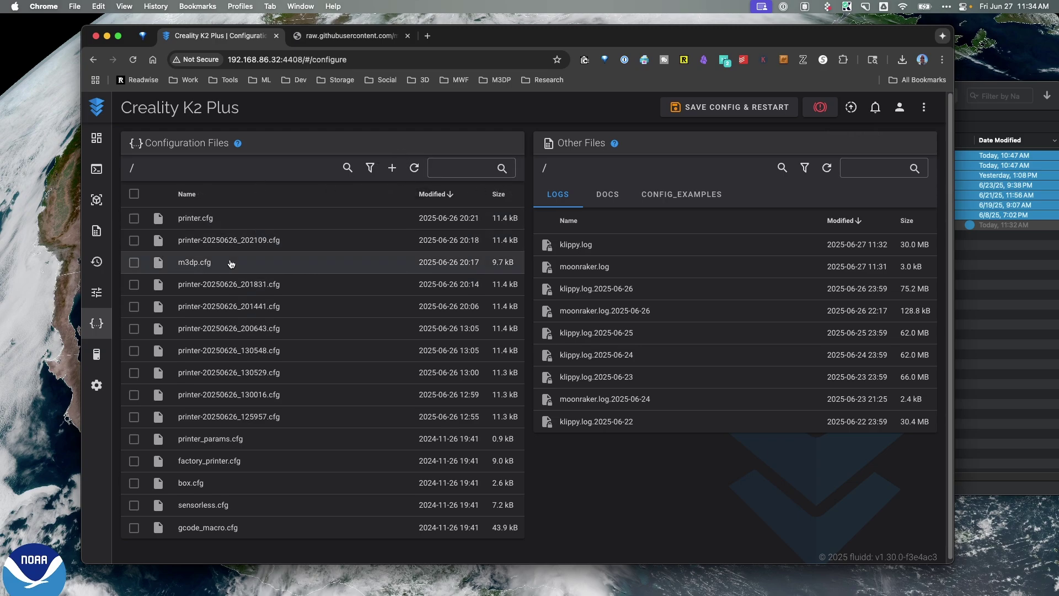
Go back from the raw m3dp.cfg file to the k2_powerups repository page on GitHub
left_click(329, 35)
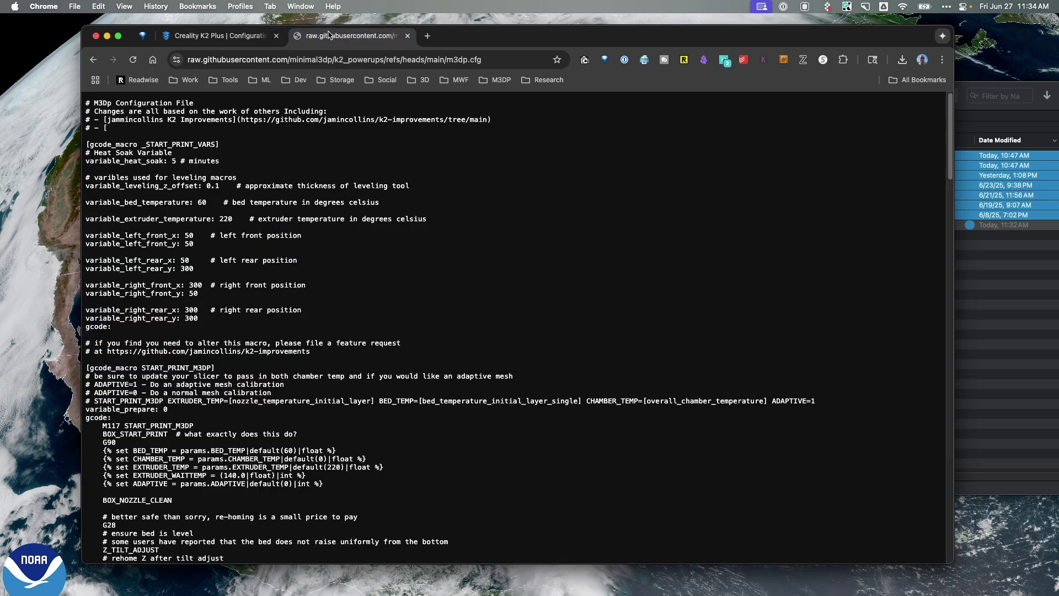
left_click(93, 59)
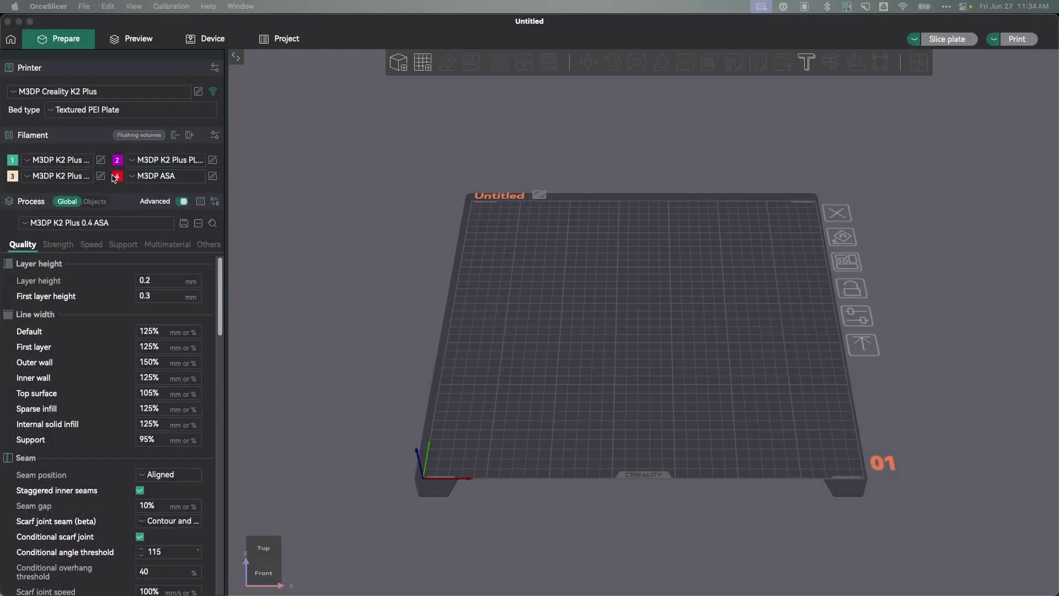
In OrcaSlicer, check the print chamber temperature settings of the M3DP ASA filament and close its material settings
left_click(213, 180)
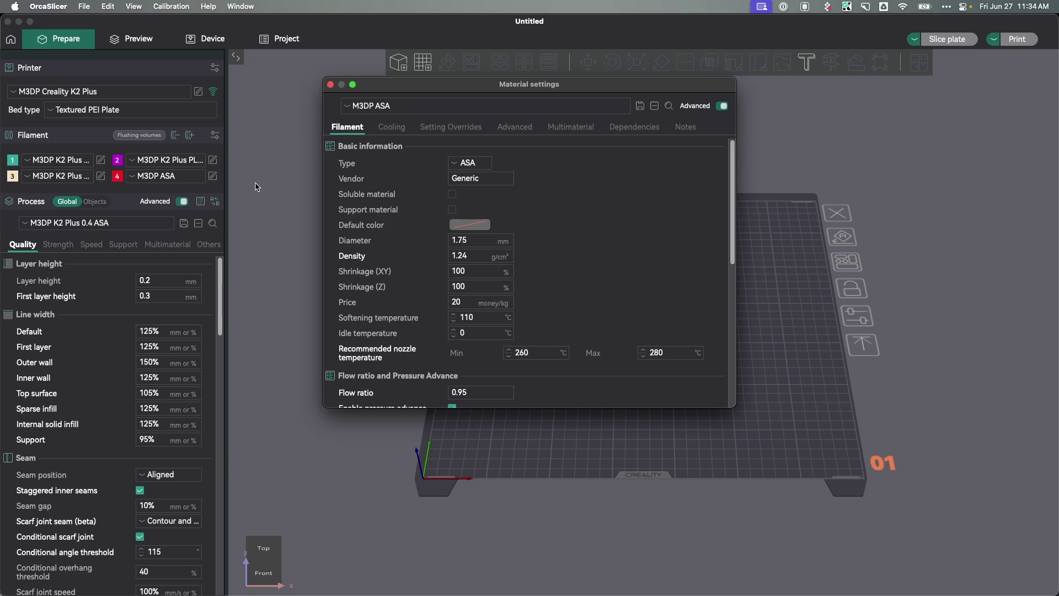
scroll(431, 309, "down", 5)
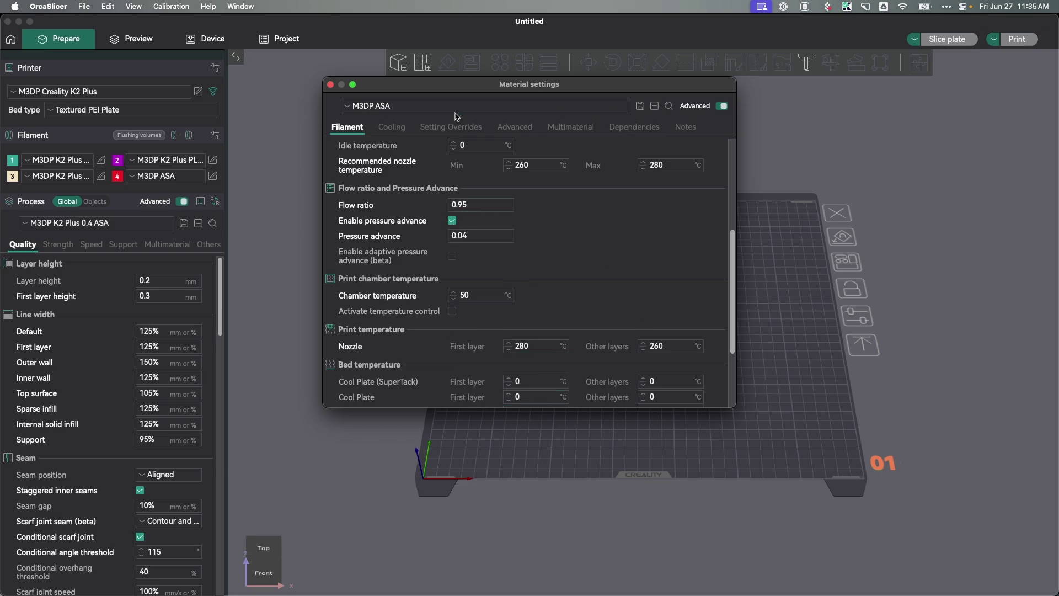
left_click(330, 85)
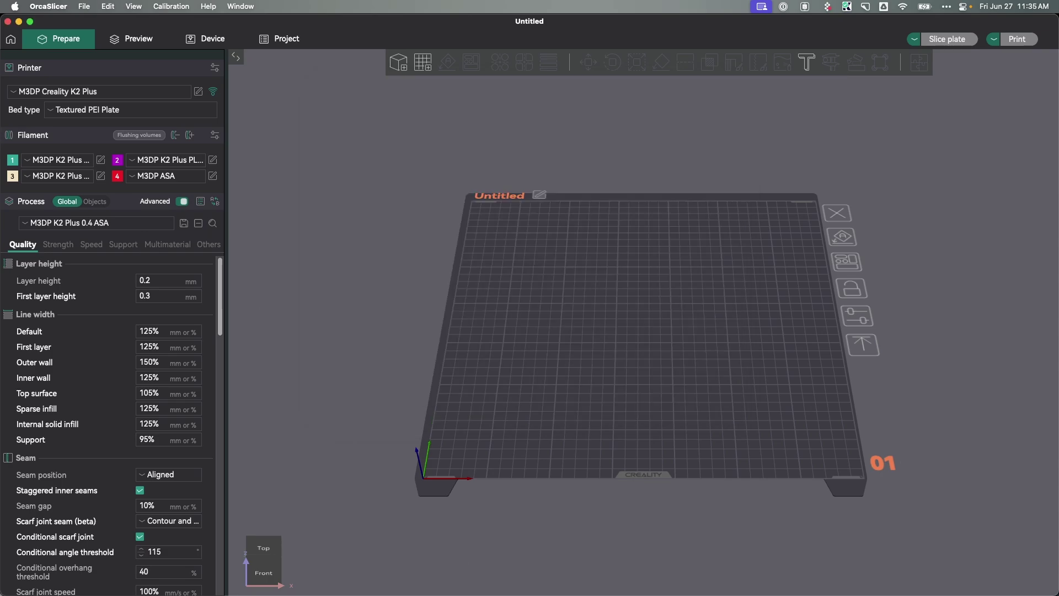
Switch to the k2_powerups repository in Chrome and read through the README's reasoning, references, config fixes and M3DP configuration sections
key("super+Tab")
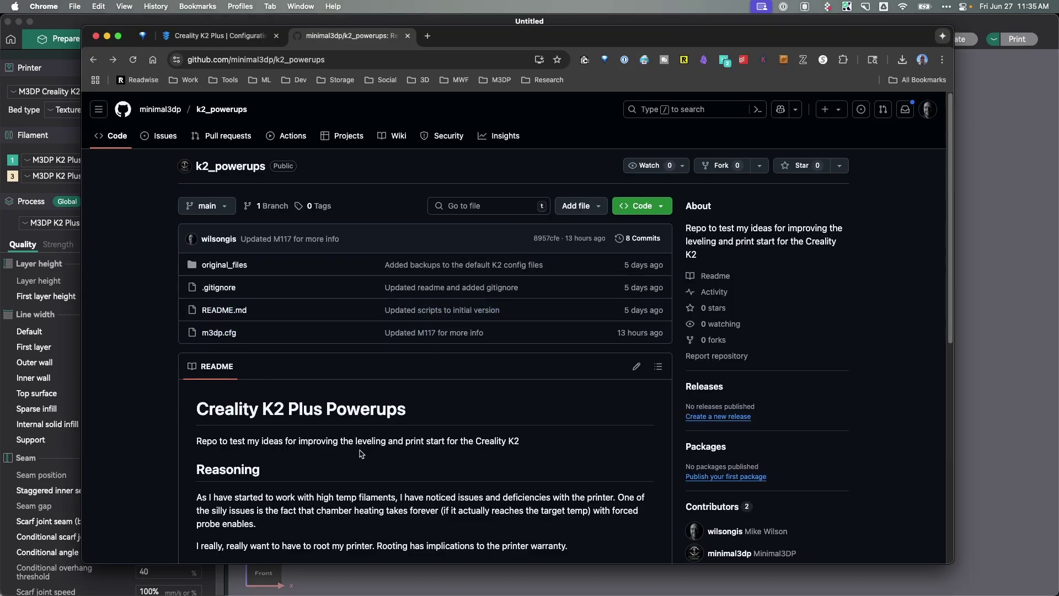
scroll(362, 455, "down", 5)
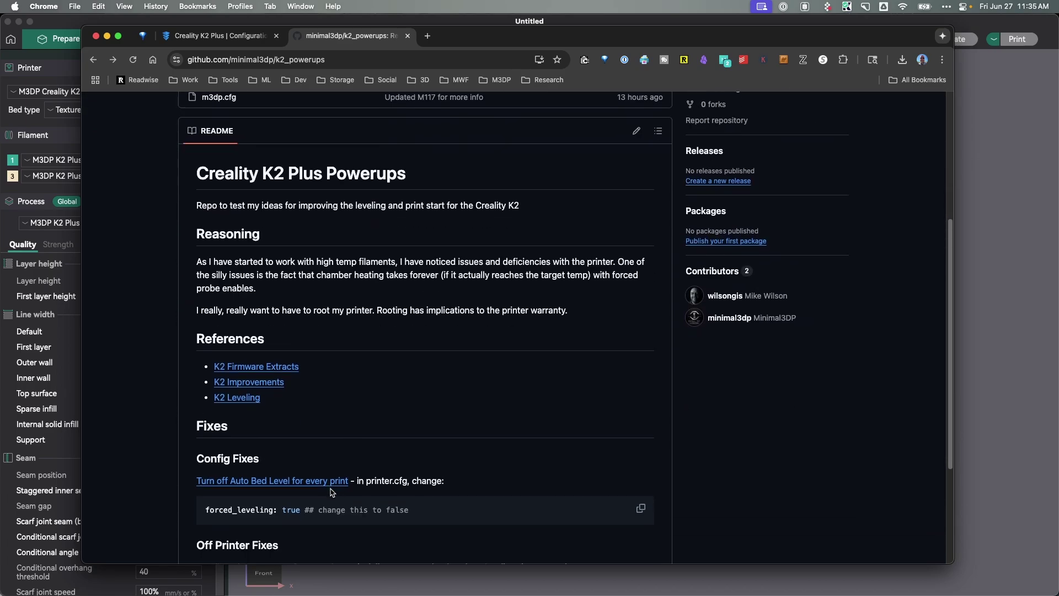
scroll(336, 486, "down", 1)
scroll(326, 496, "down", 2)
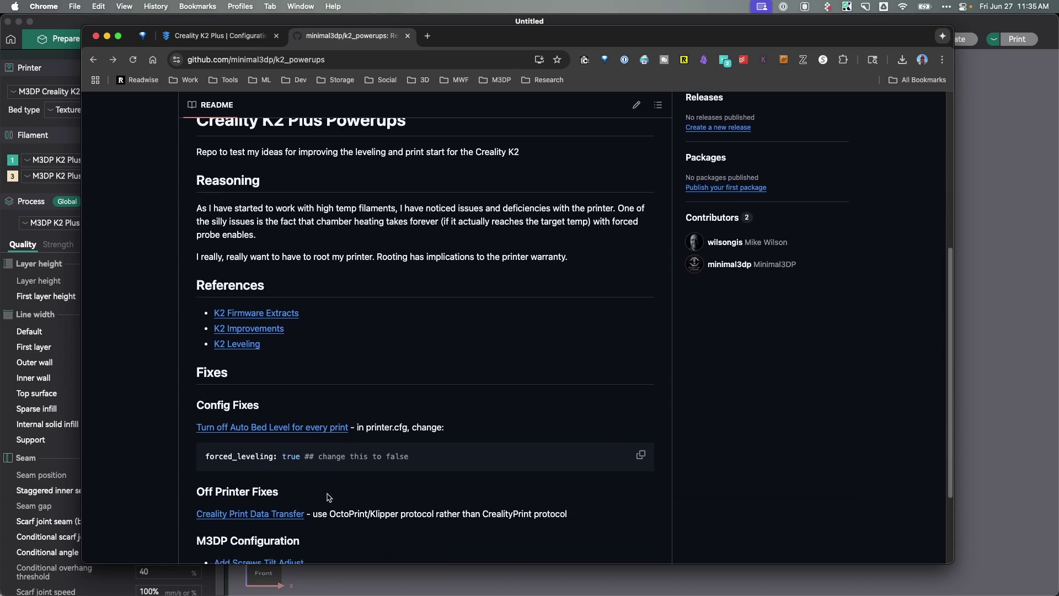
scroll(323, 502, "down", 4)
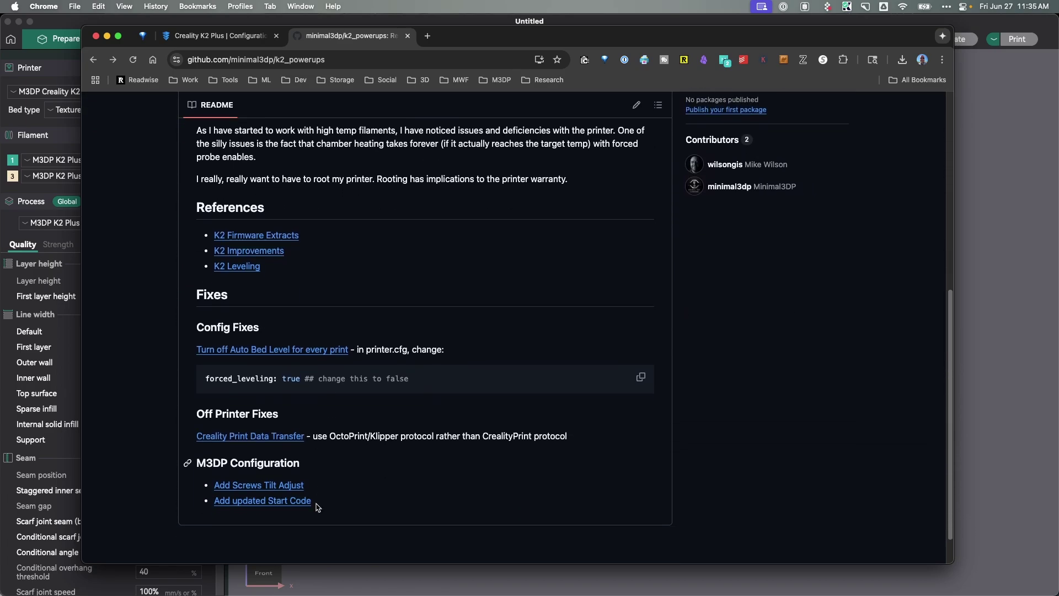
scroll(308, 276, "up", 10)
scroll(308, 331, "down", 10)
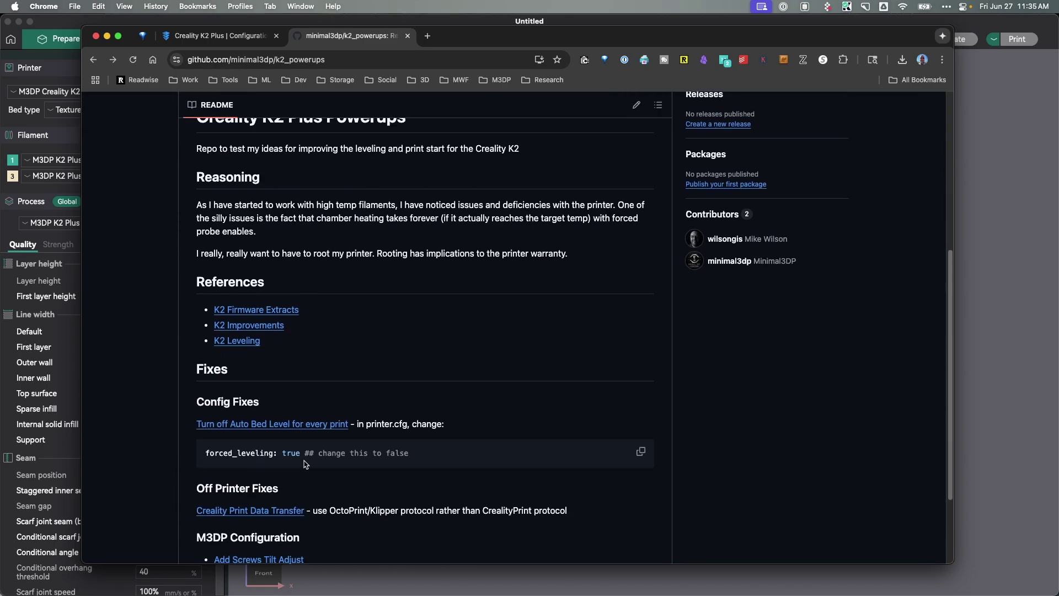
scroll(309, 386, "up", 10)
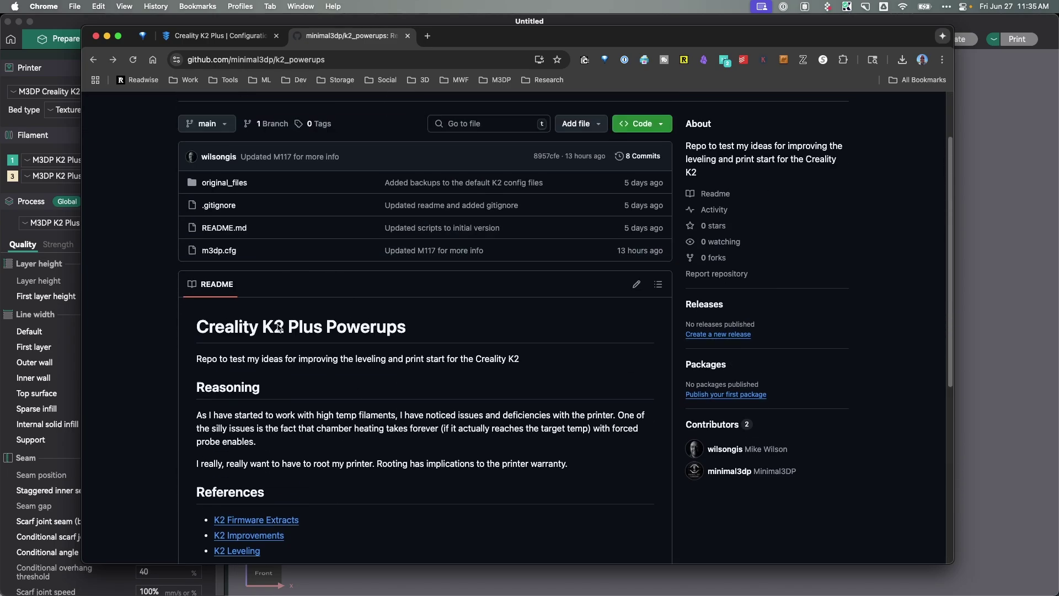
scroll(329, 345, "down", 5)
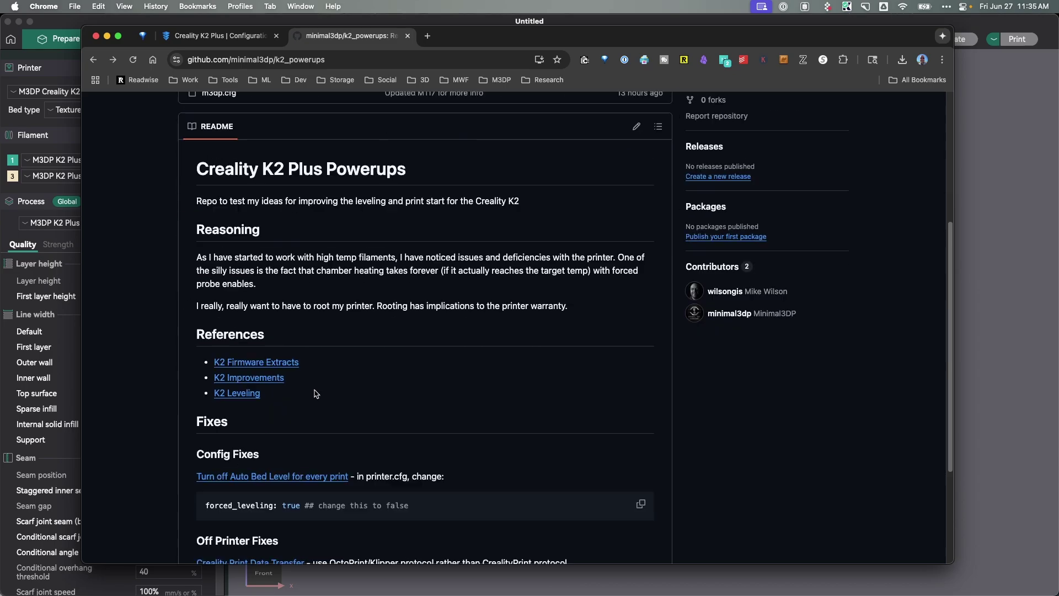
Open m3dp.cfg in the k2_powerups repository and read through its start print variables, START_PRINT_M3DP, leveling and PID macros
scroll(364, 425, "up", 6)
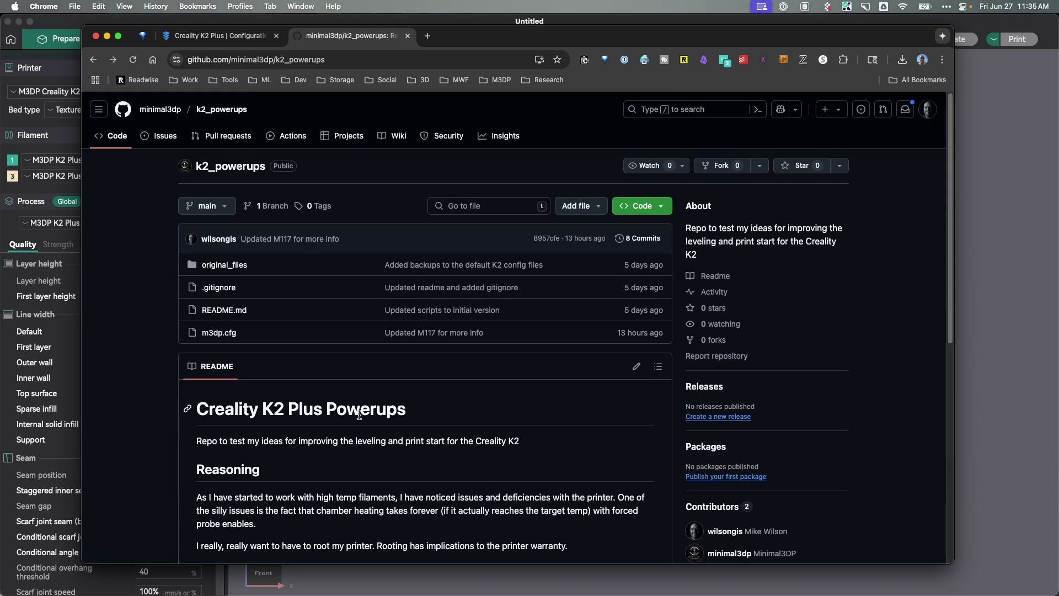
left_click(213, 333)
scroll(218, 394, "down", 8)
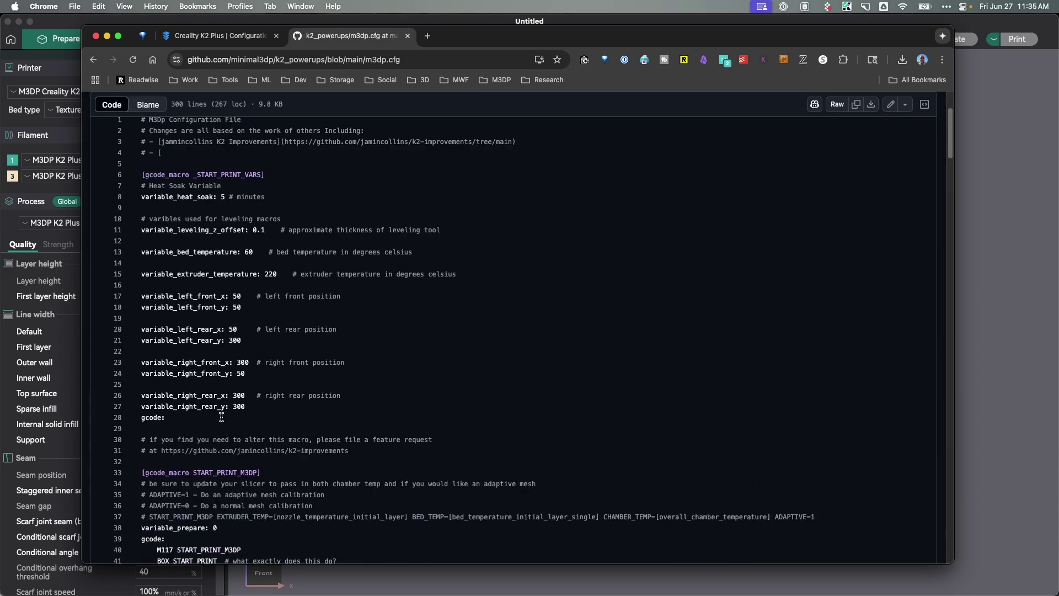
scroll(225, 409, "down", 8)
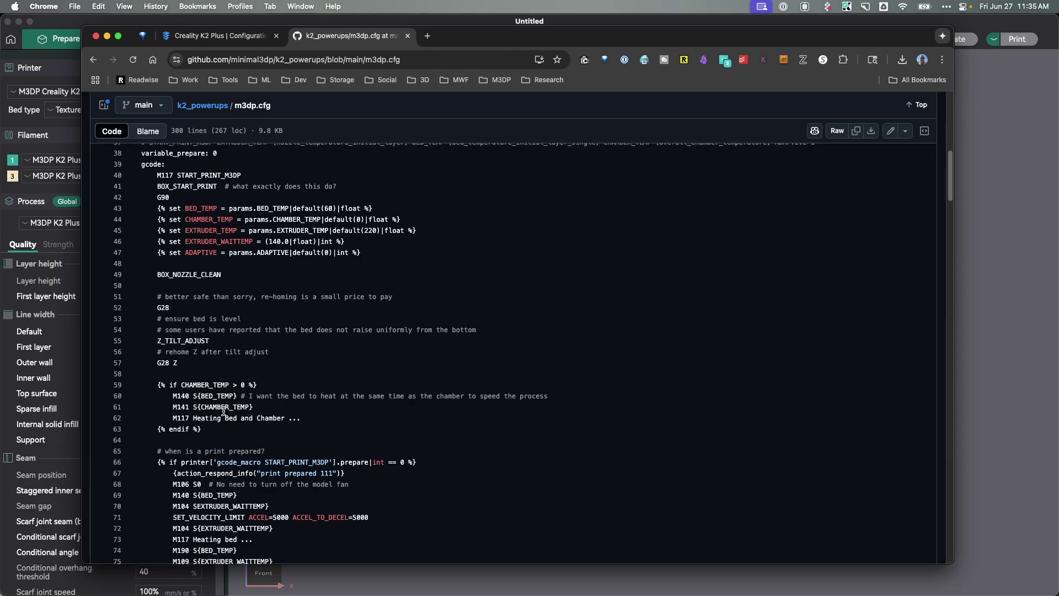
scroll(225, 411, "up", 15)
scroll(225, 414, "down", 10)
scroll(224, 415, "down", 20)
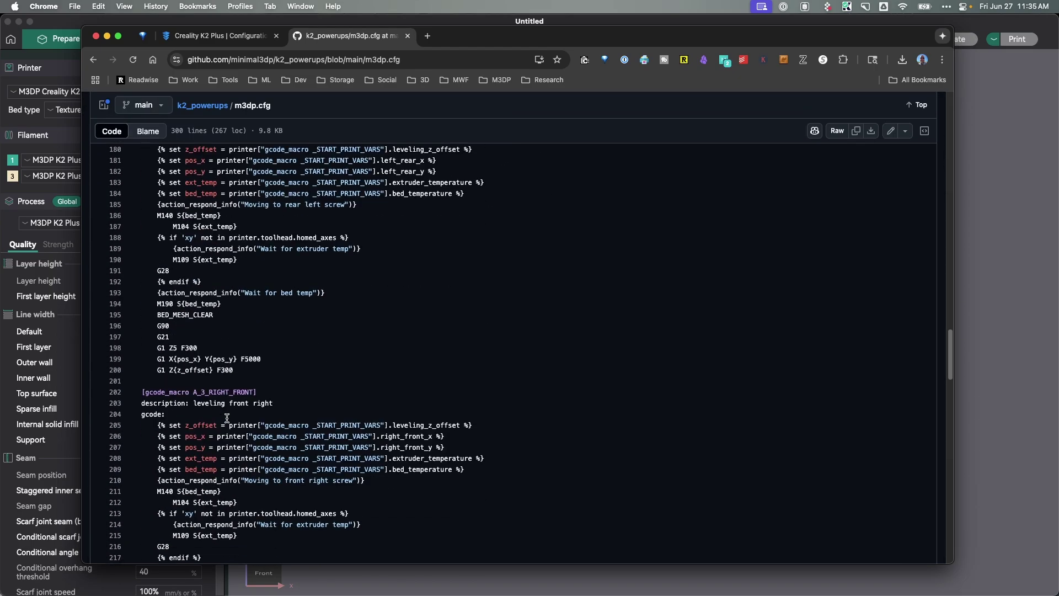
scroll(227, 418, "down", 20)
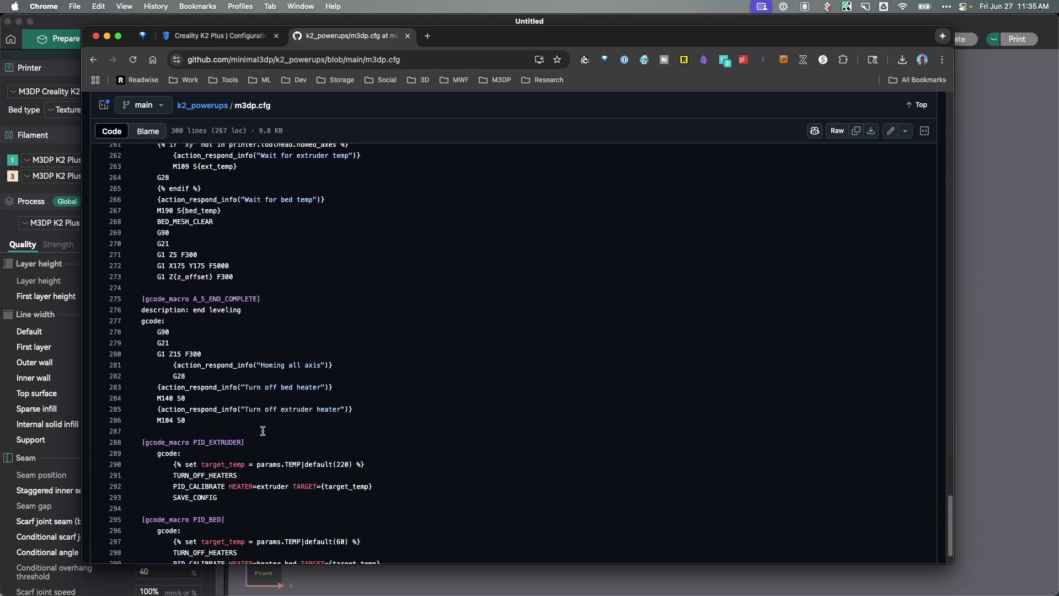
scroll(263, 432, "down", 3)
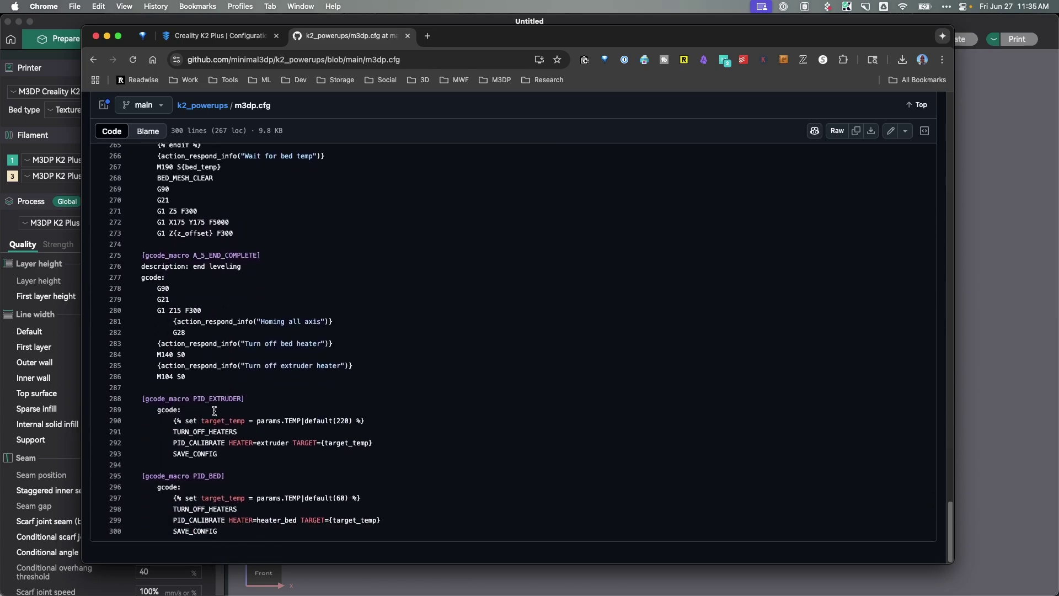
scroll(153, 433, "up", 5)
scroll(188, 435, "down", 5)
Return to the printer's Configuration page, open printer.cfg and review the forced_leveling setting and the [include m3dp.cfg] line
left_click(216, 36)
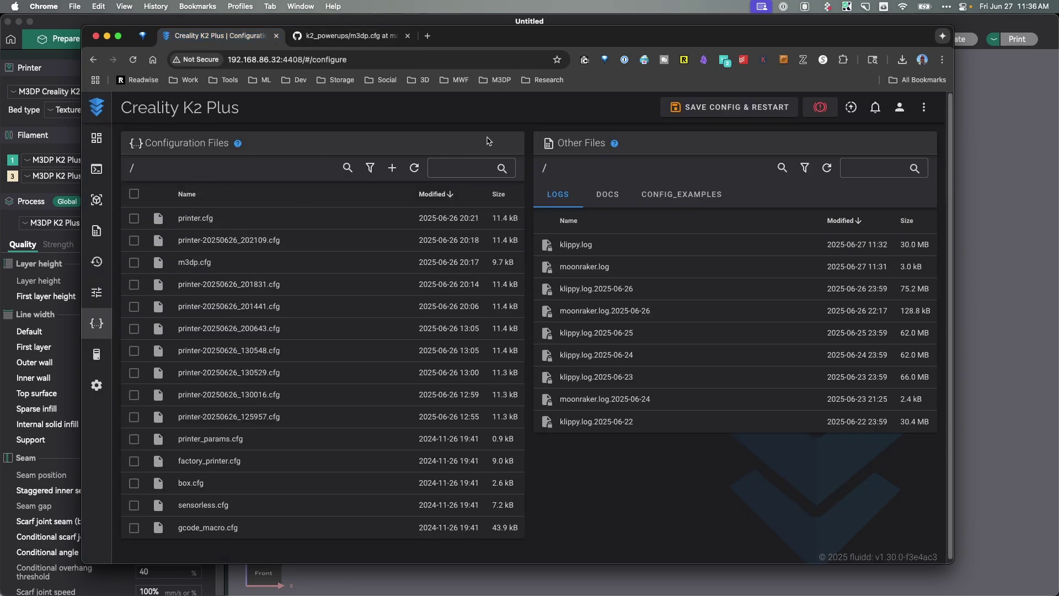
left_click(433, 165)
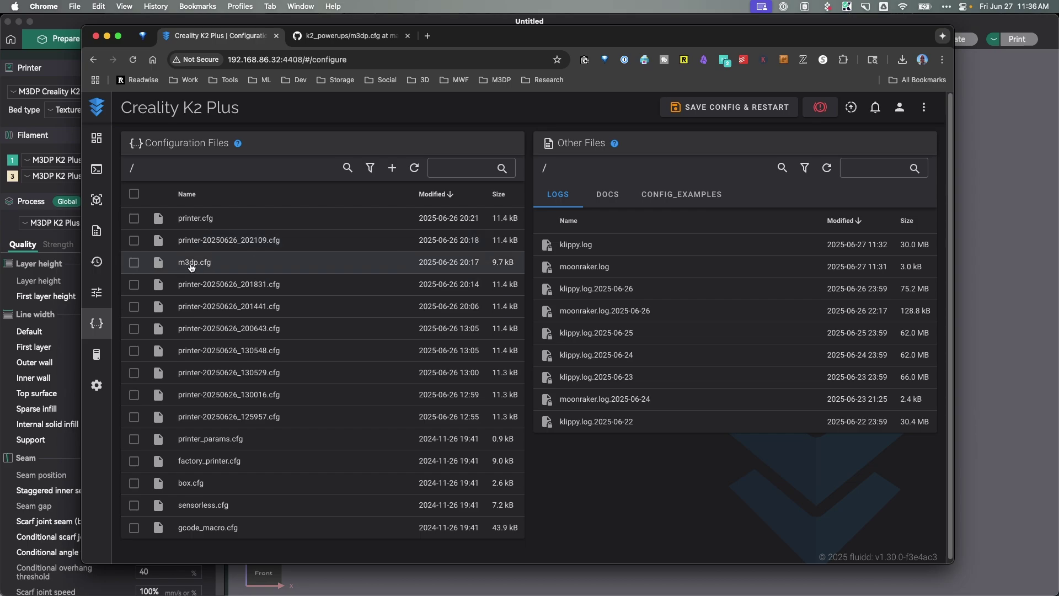
left_click(185, 221)
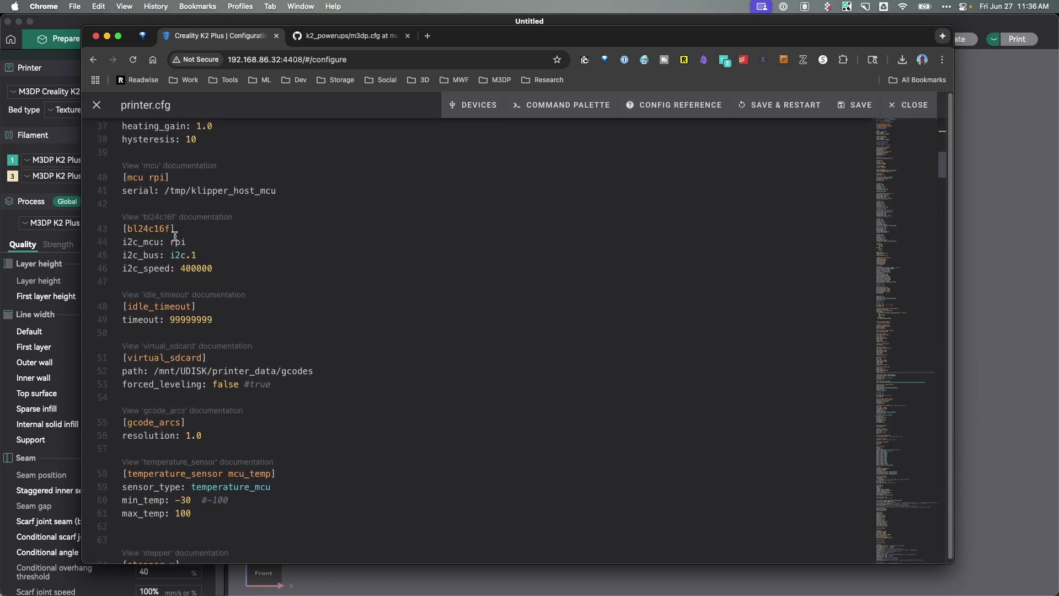
scroll(238, 373, "down", 5)
scroll(238, 373, "up", 15)
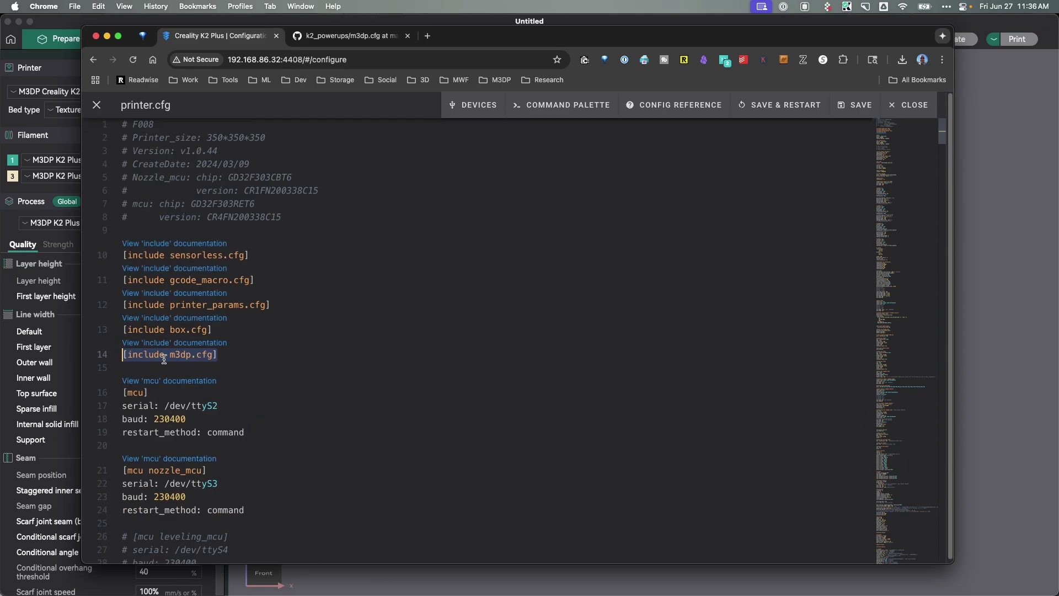